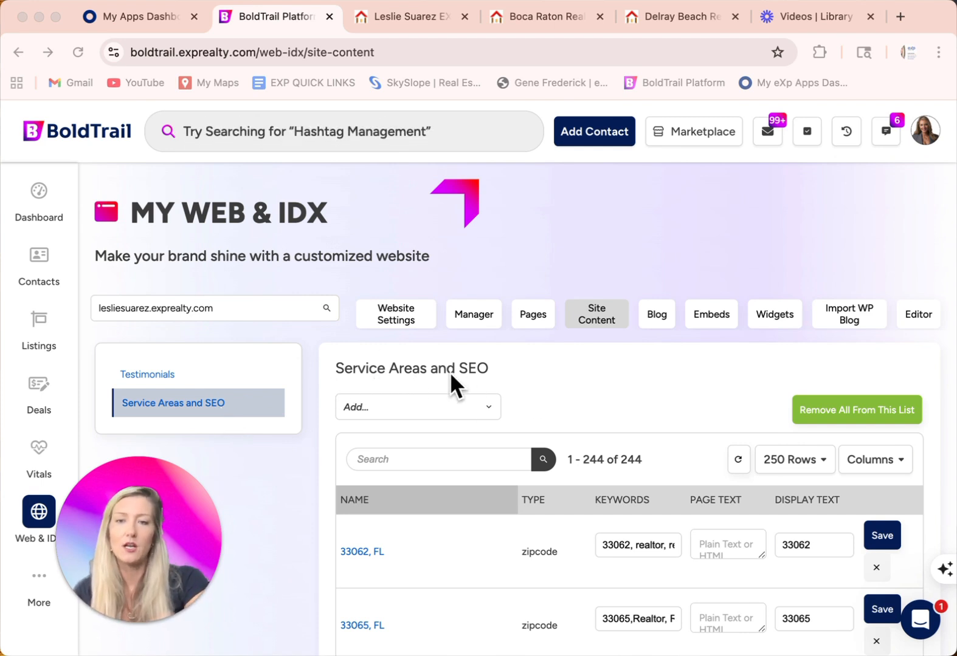
Step: Open the Service Areas and SEO list in the website's Site Content settings under Web & IDX
click(60, 222)
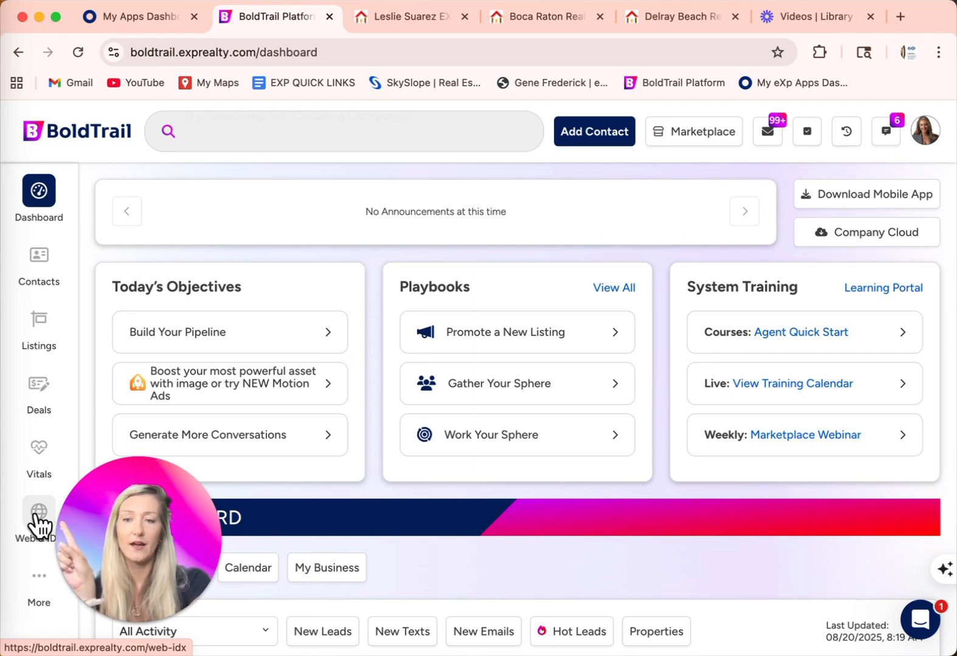
click(39, 522)
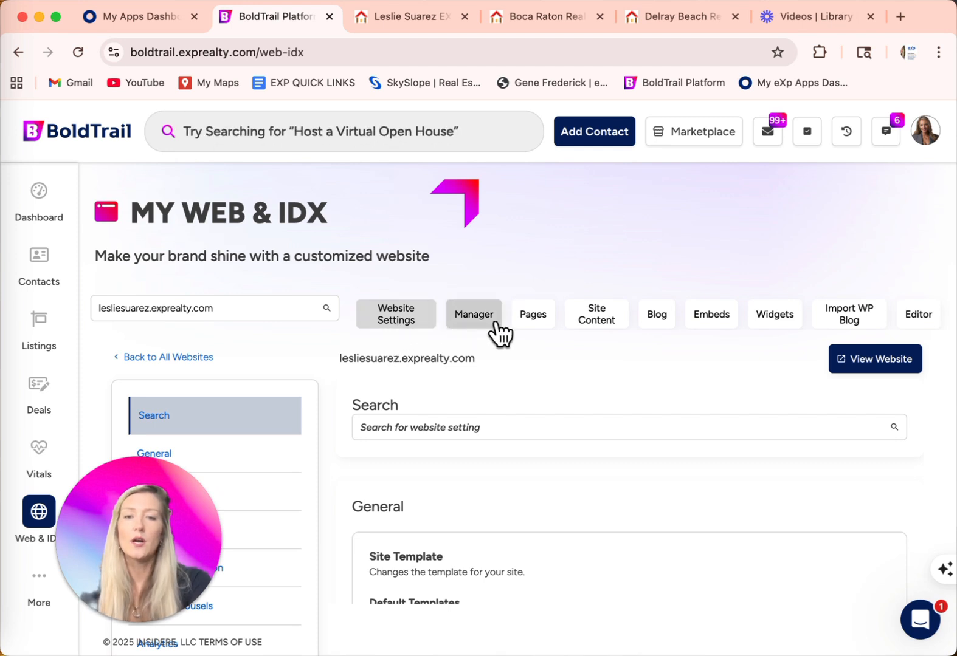
click(610, 322)
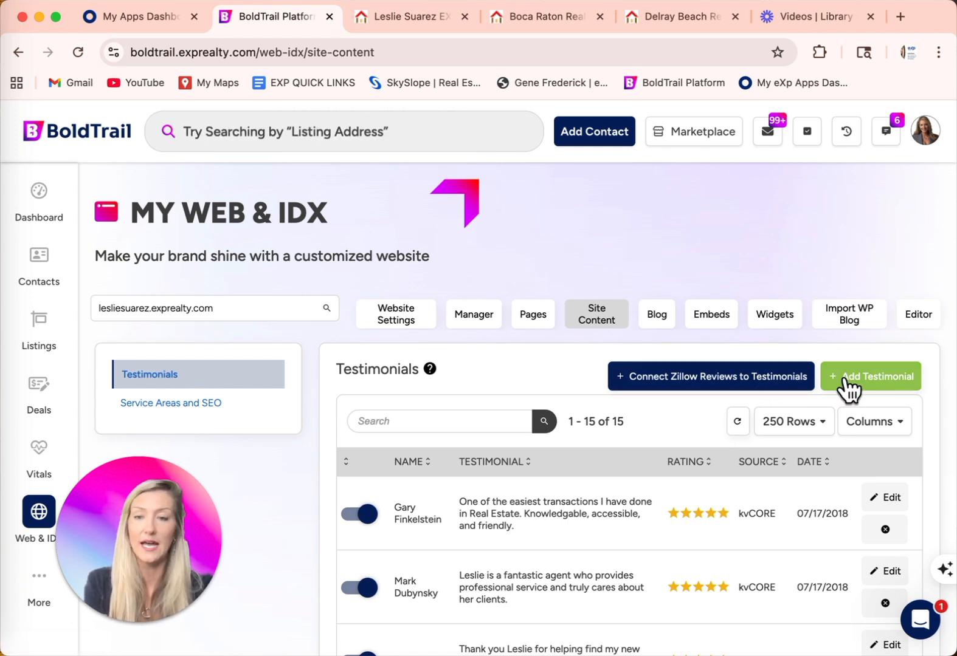
click(191, 405)
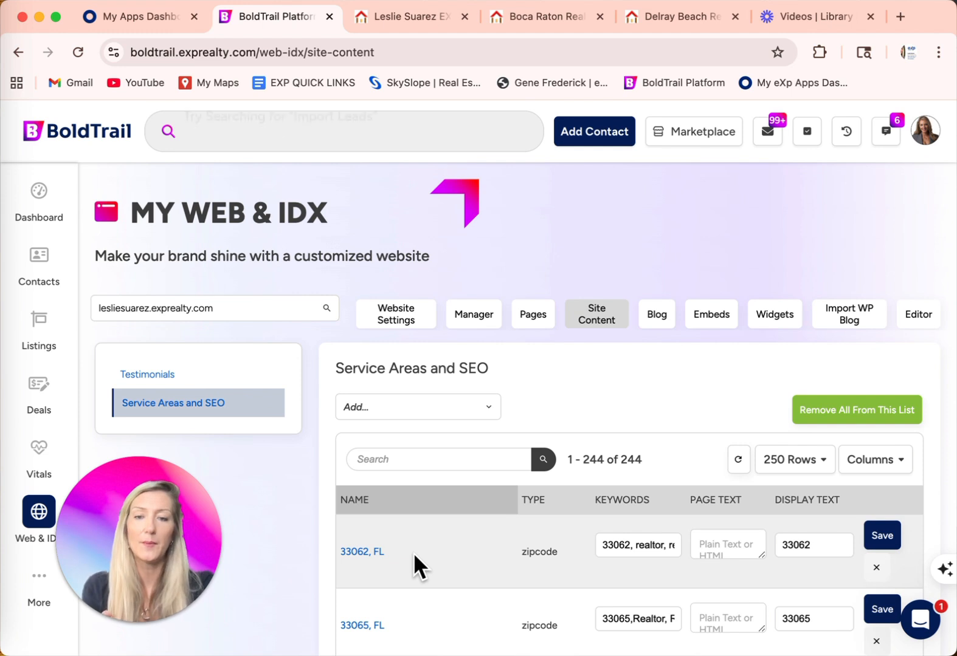
Step: Look through the existing zip code and neighborhood entries in the Service Areas and SEO list
scroll(414, 554, down, 1)
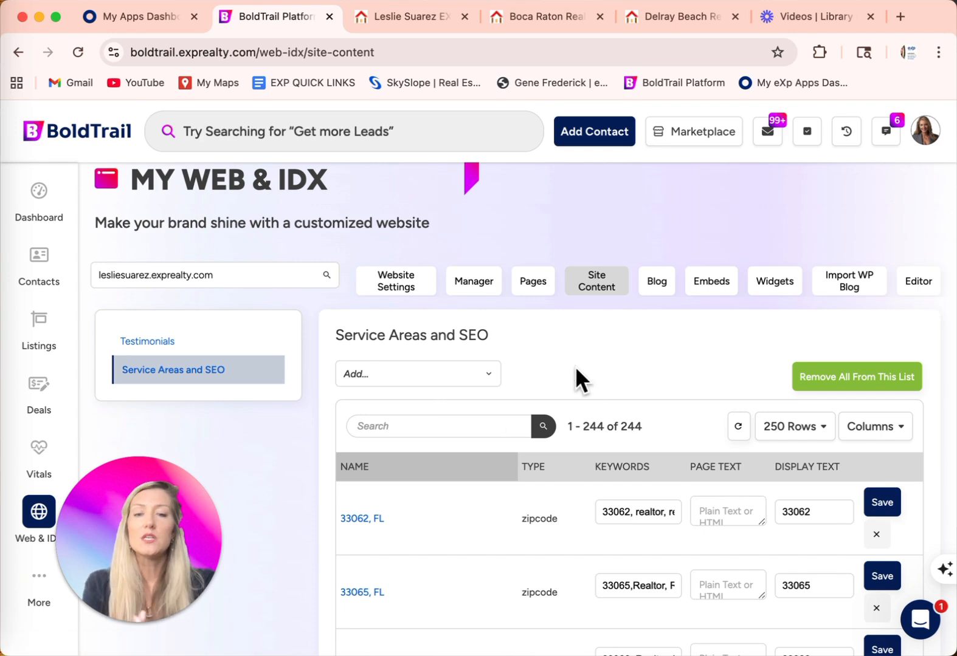
scroll(418, 530, down, 20)
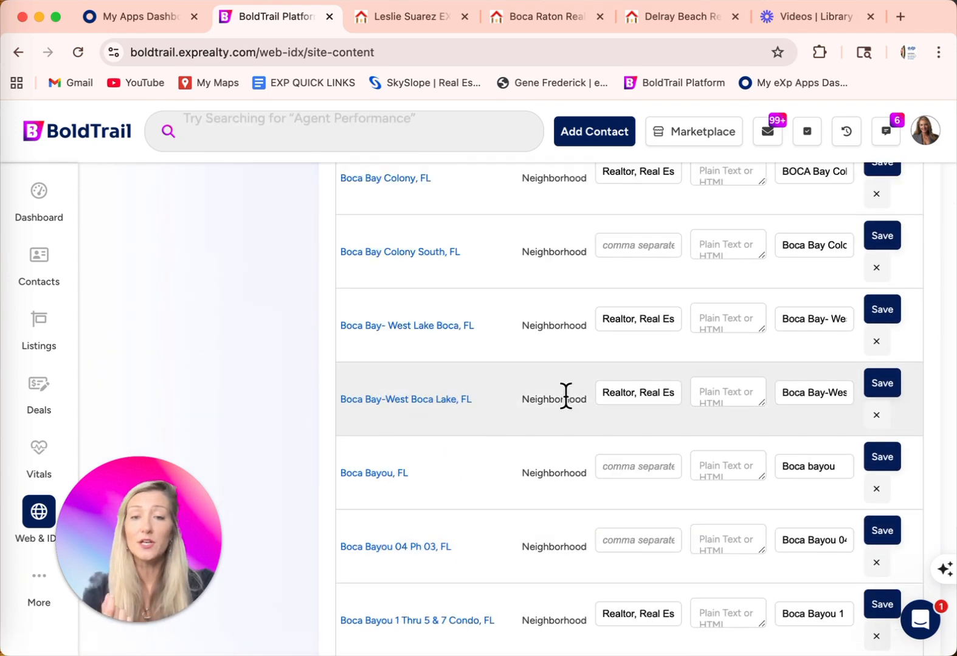
scroll(510, 580, down, 20)
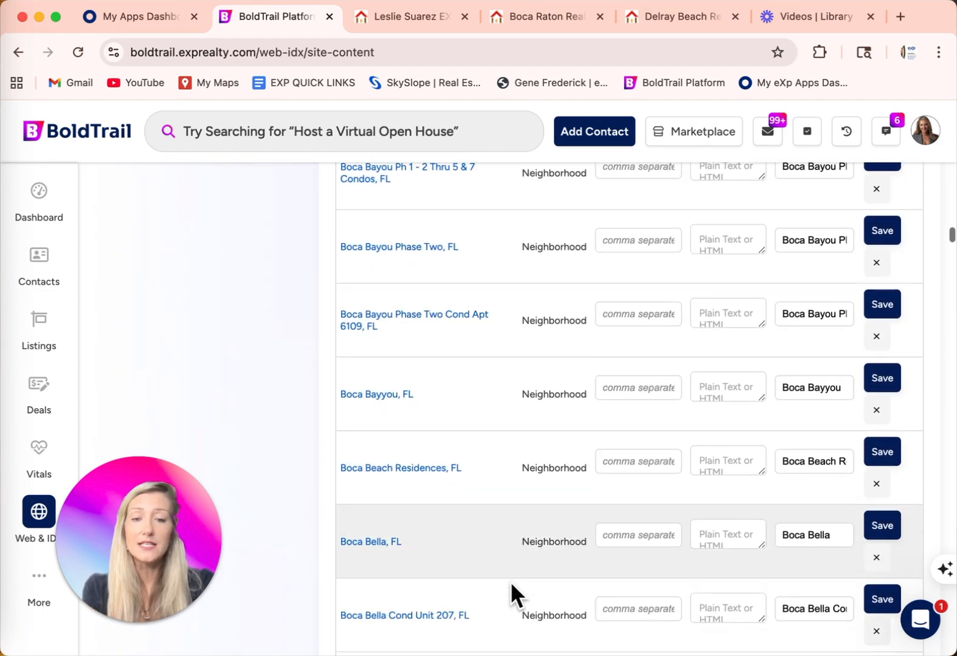
scroll(511, 587, down, 20)
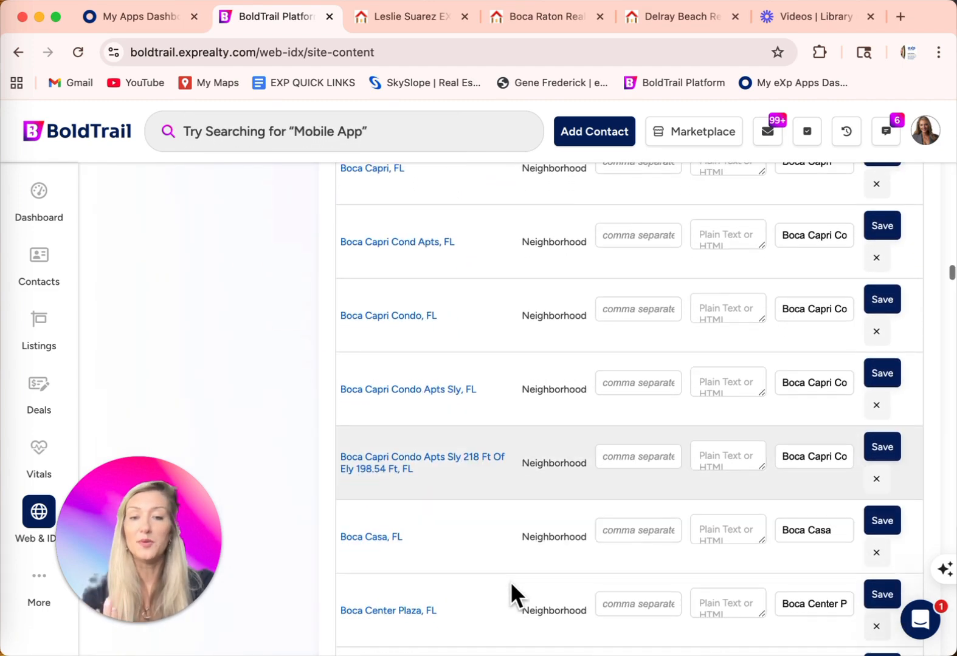
scroll(511, 586, down, 5)
scroll(511, 587, up, 15)
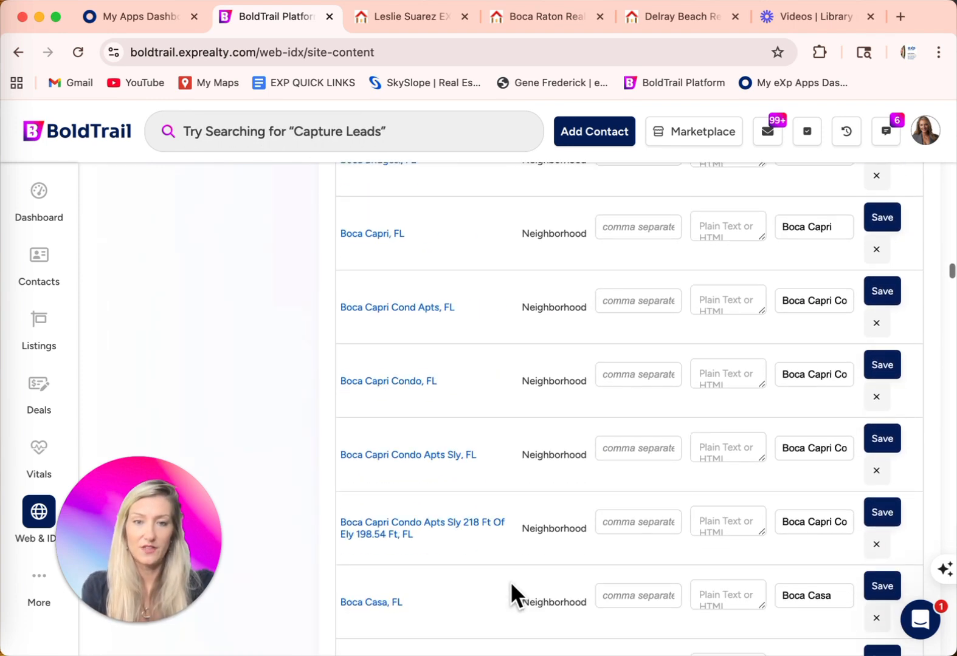
scroll(510, 581, up, 20)
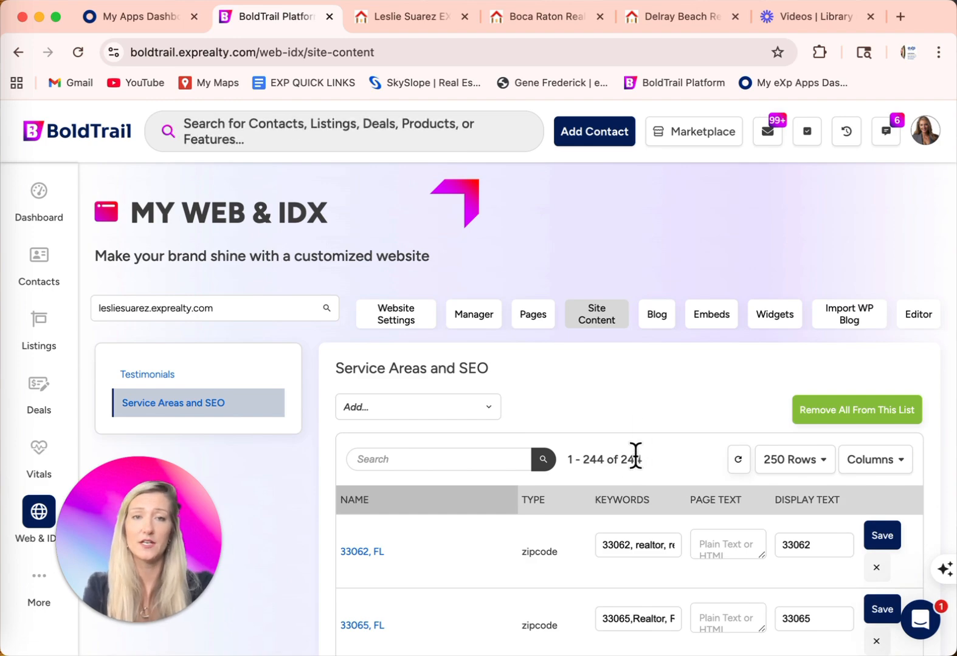
Step: On the agent's public website, expand the full Areas We Cover list and review its area links
click(370, 19)
scroll(585, 363, down, 1)
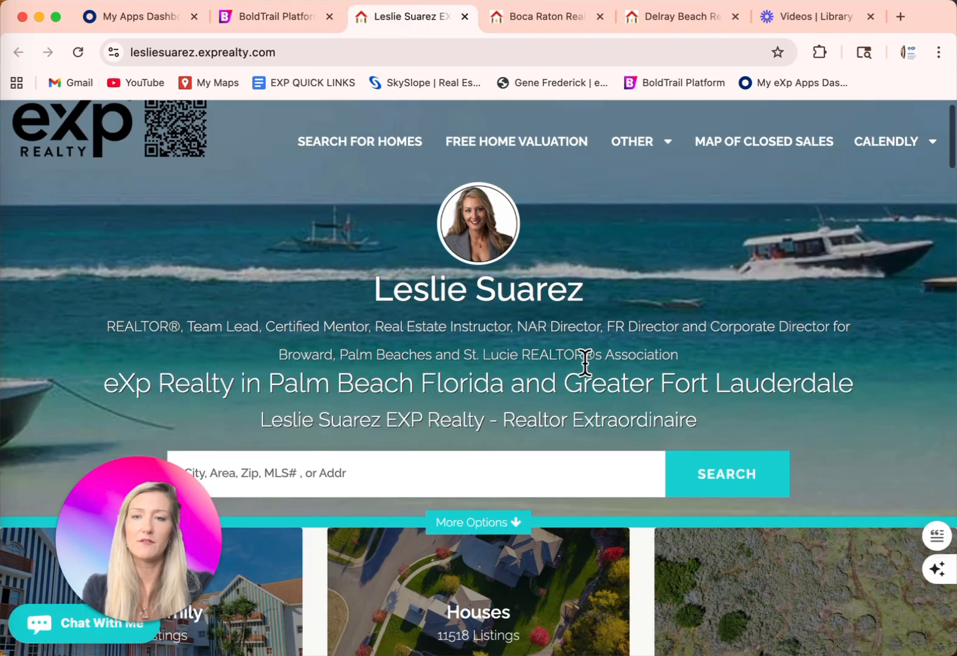
scroll(585, 362, down, 20)
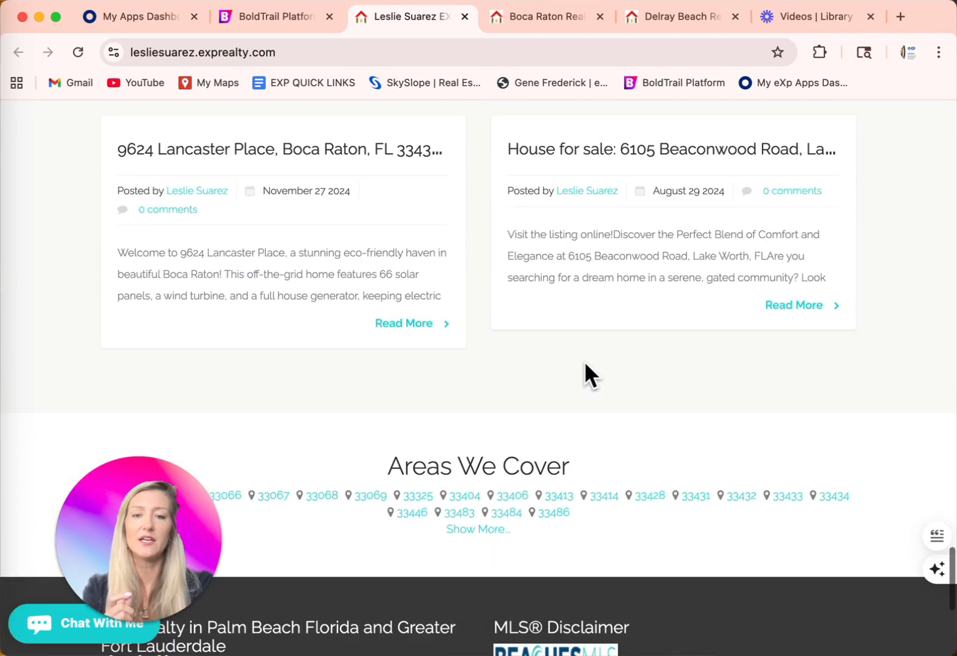
scroll(584, 363, down, 7)
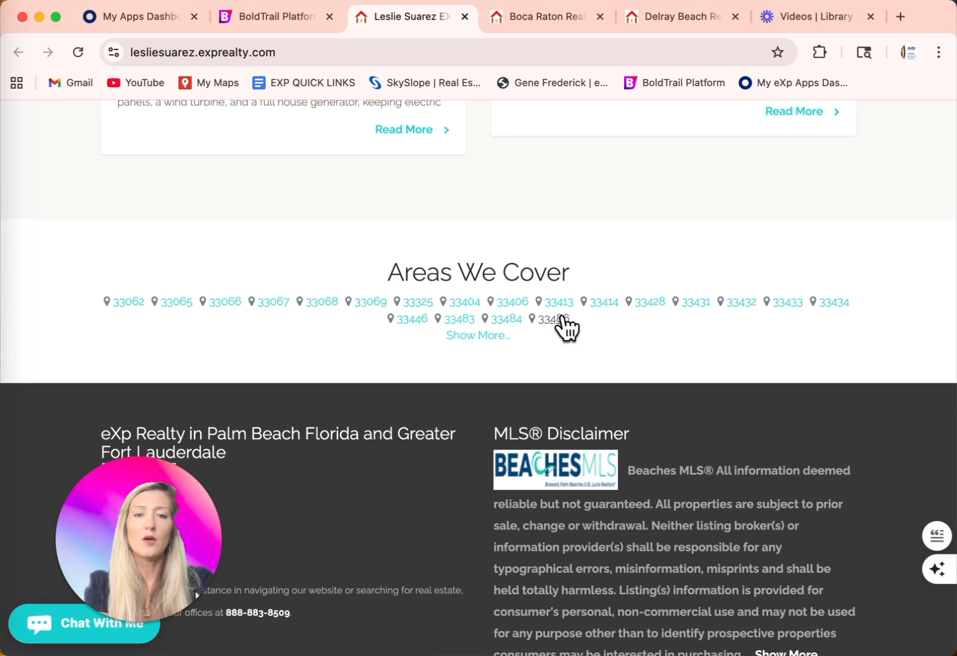
click(475, 336)
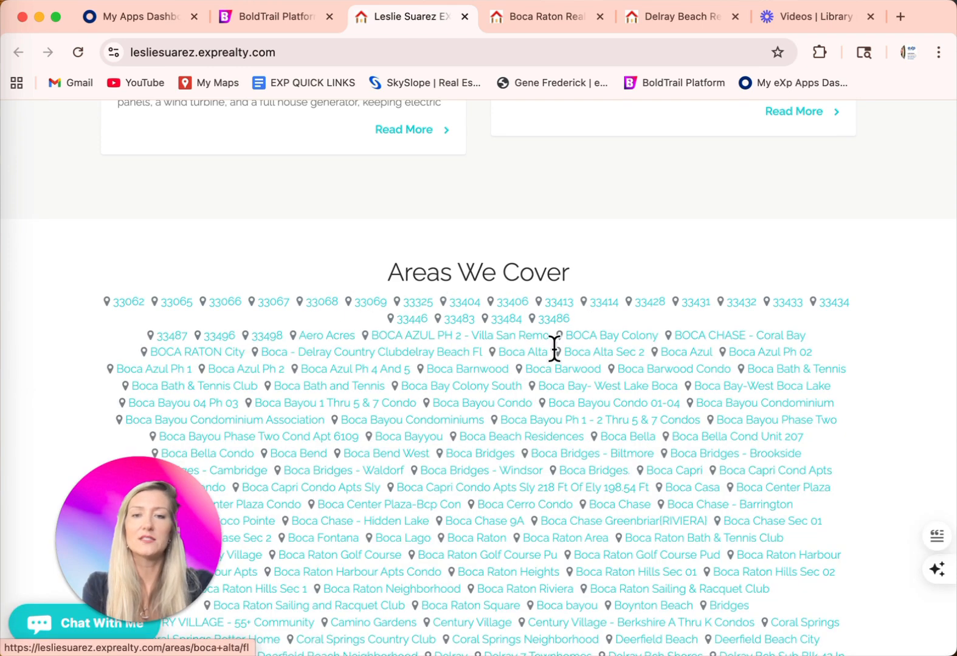
scroll(568, 520, down, 3)
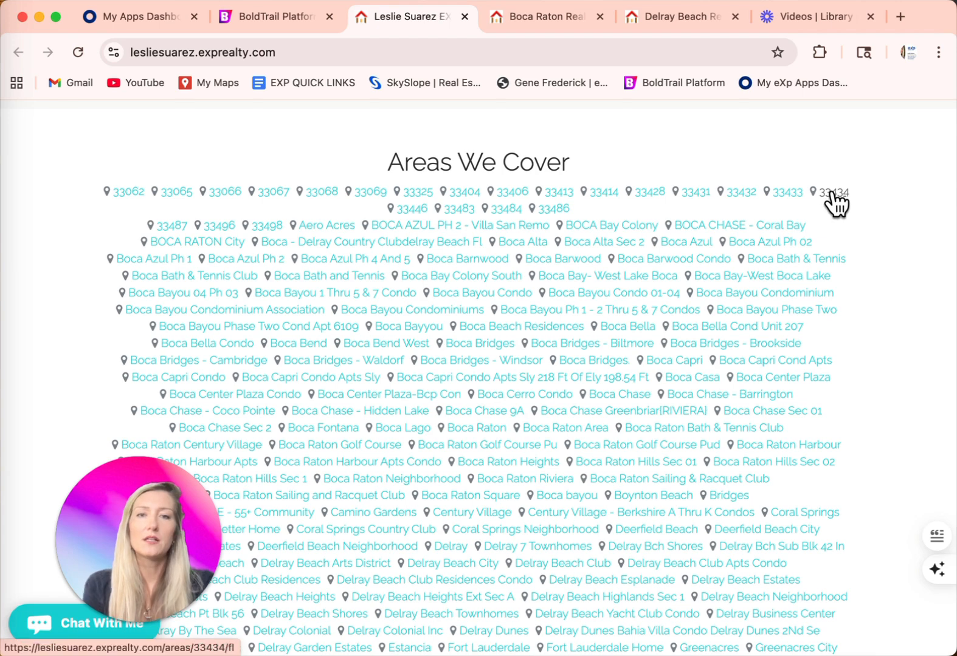
Step: Examine the most popular, most expensive and least expensive listings on the Boca Raton Real Estate area page
click(541, 21)
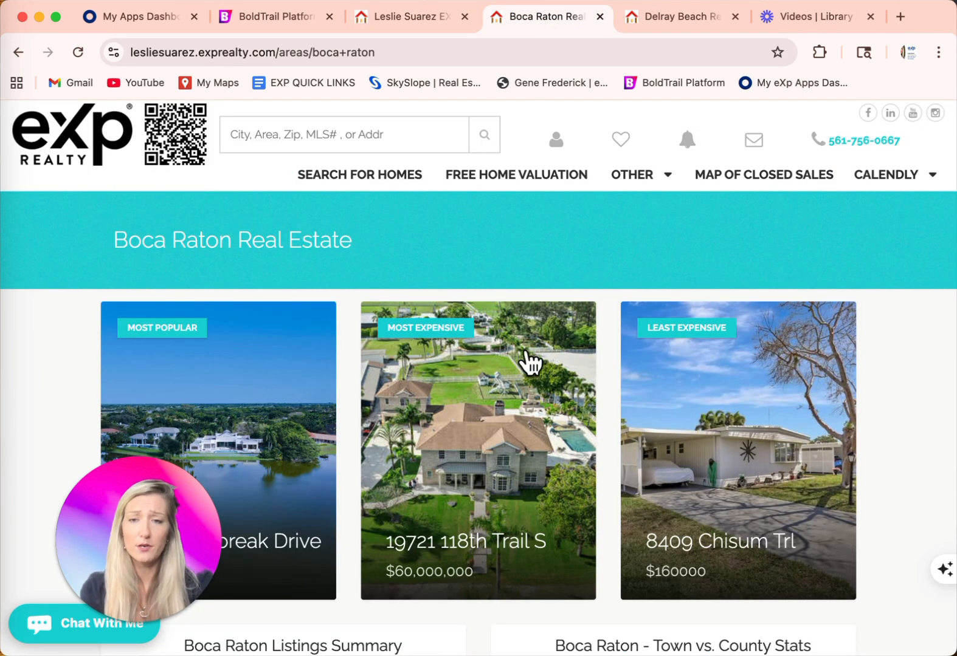
scroll(530, 368, down, 3)
scroll(528, 369, up, 3)
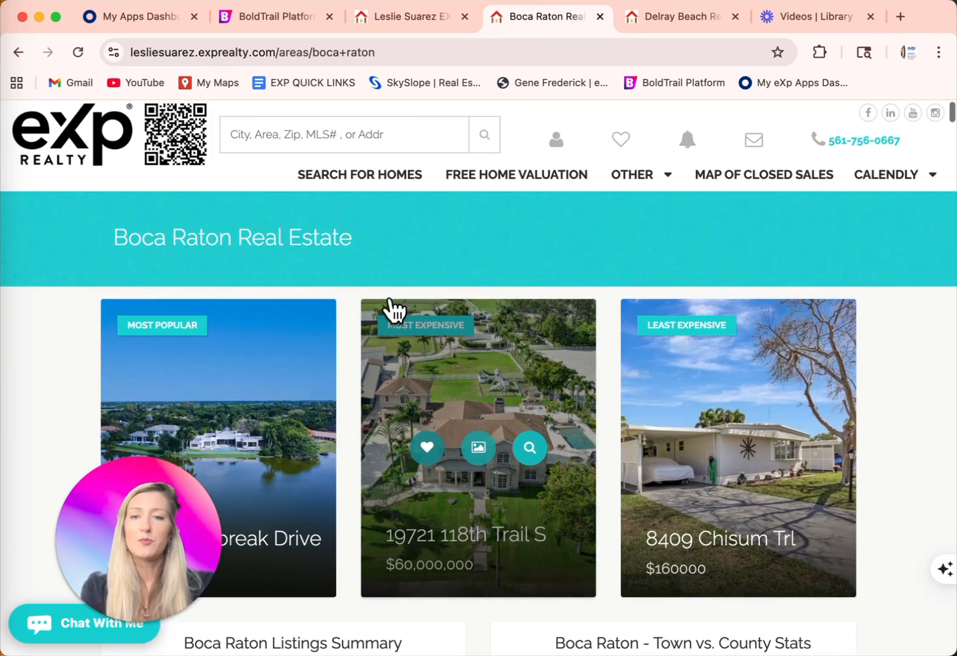
scroll(367, 277, down, 3)
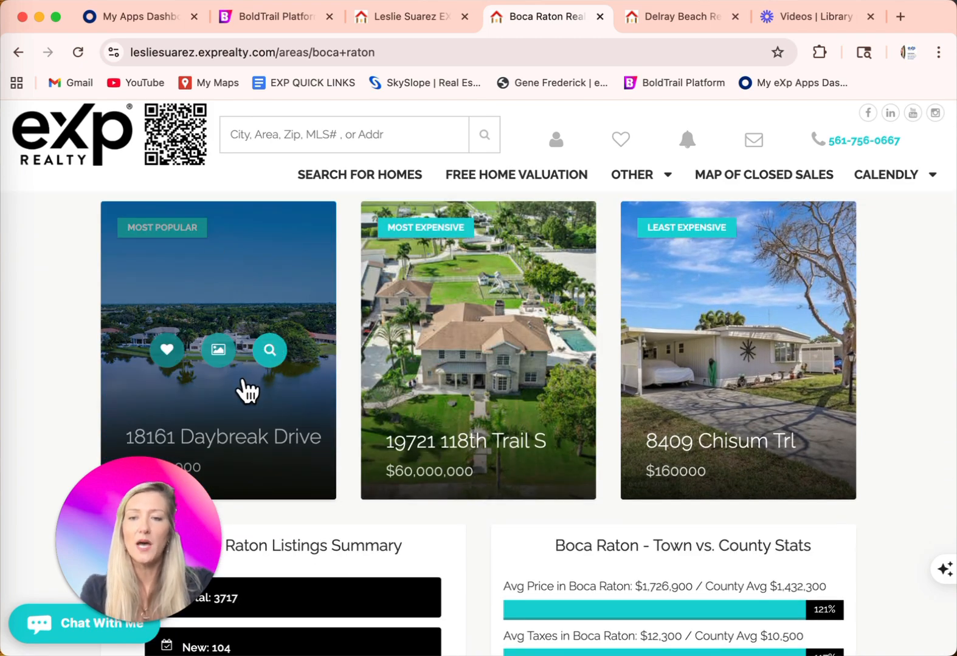
scroll(243, 389, down, 3)
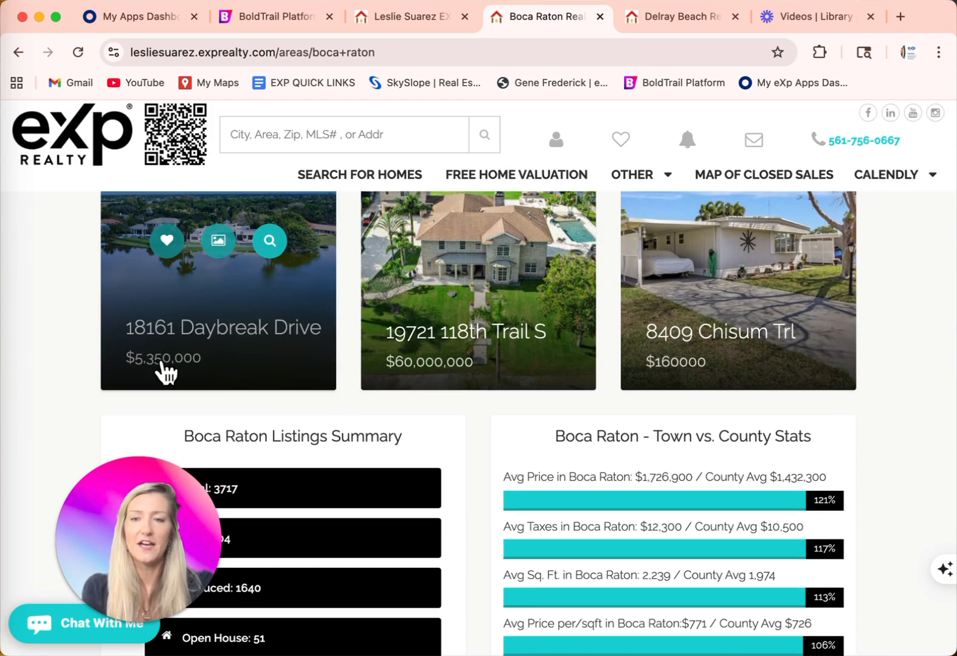
scroll(440, 368, up, 3)
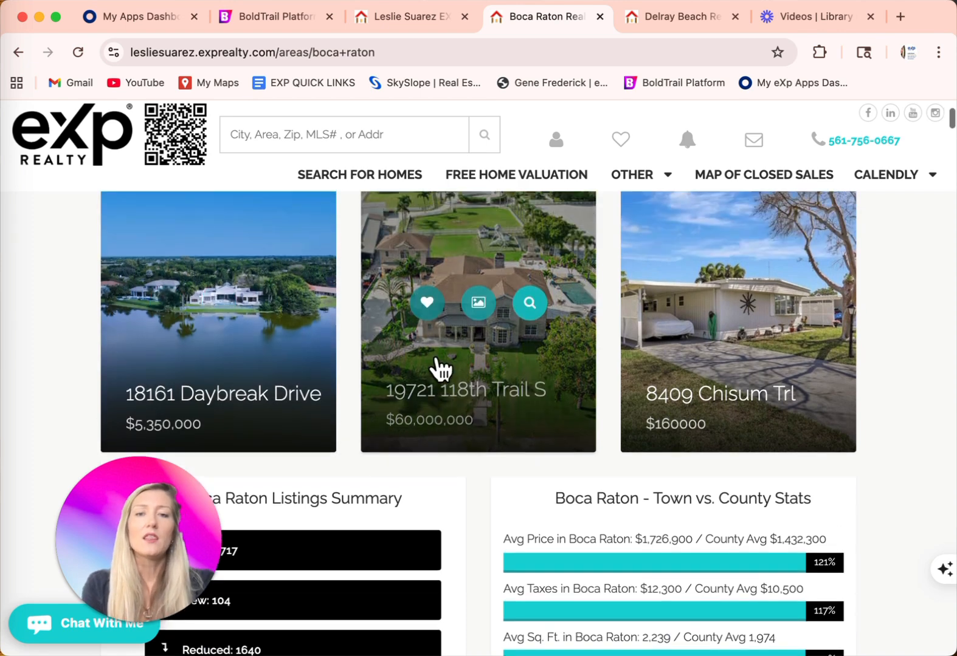
scroll(439, 368, down, 2)
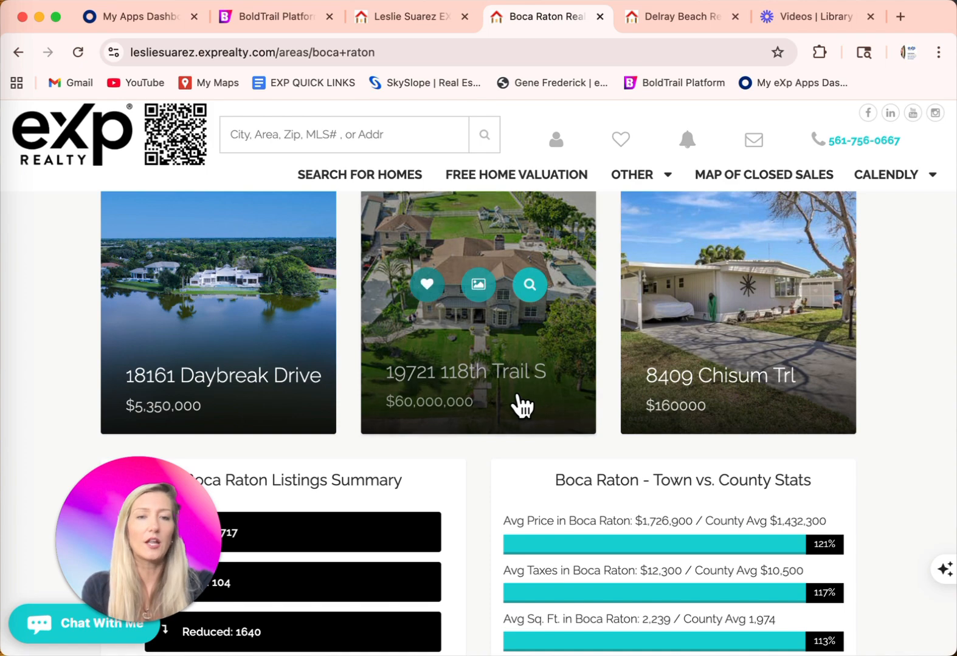
scroll(519, 404, up, 3)
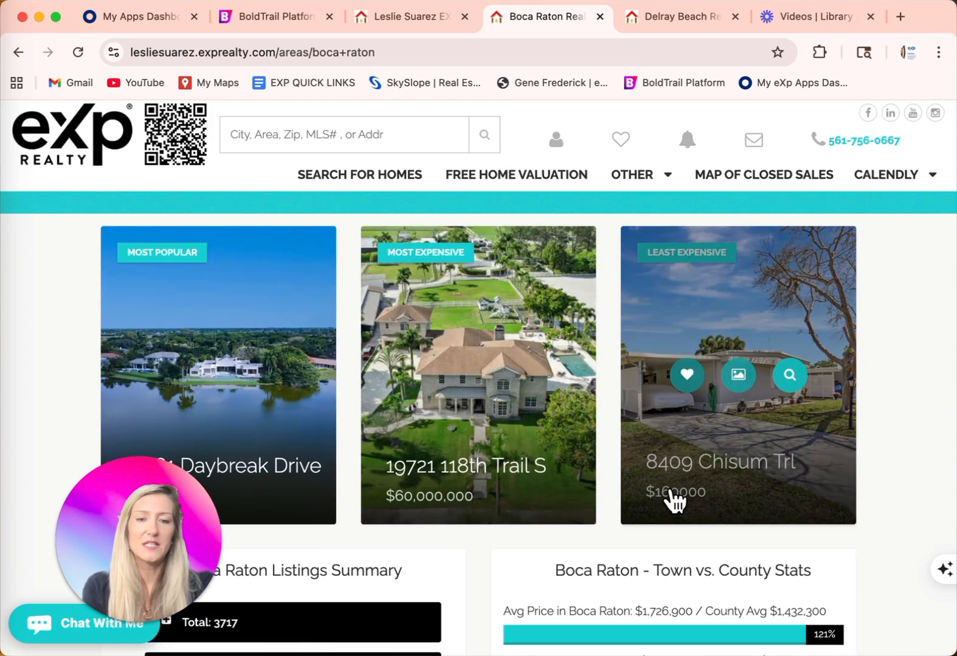
Step: Review the Boca Raton listings summary, town versus county stats, market health, and area and neighborhood lists
scroll(675, 517, down, 5)
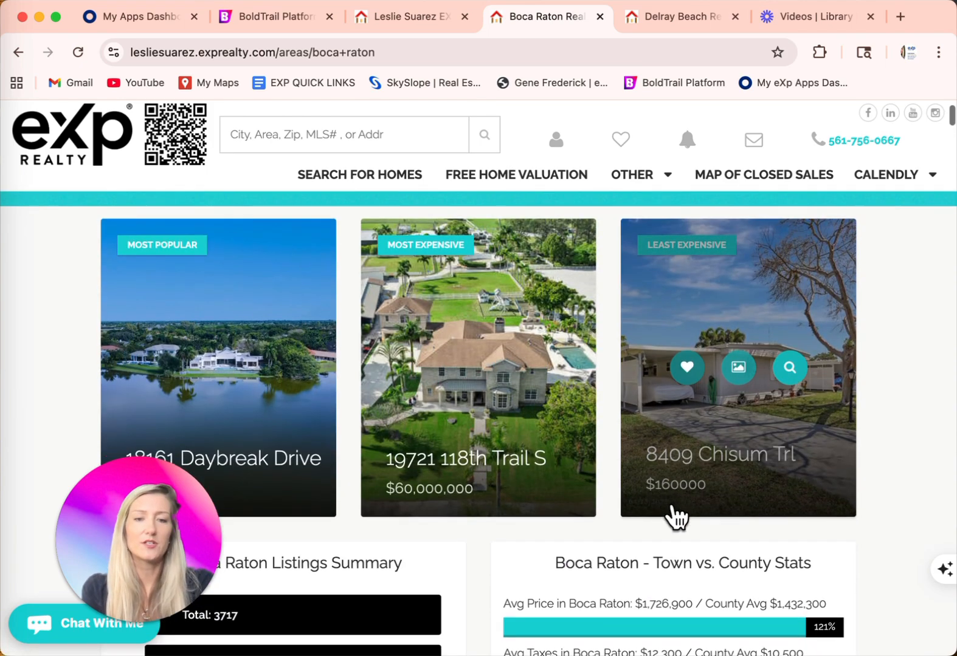
scroll(675, 517, down, 2)
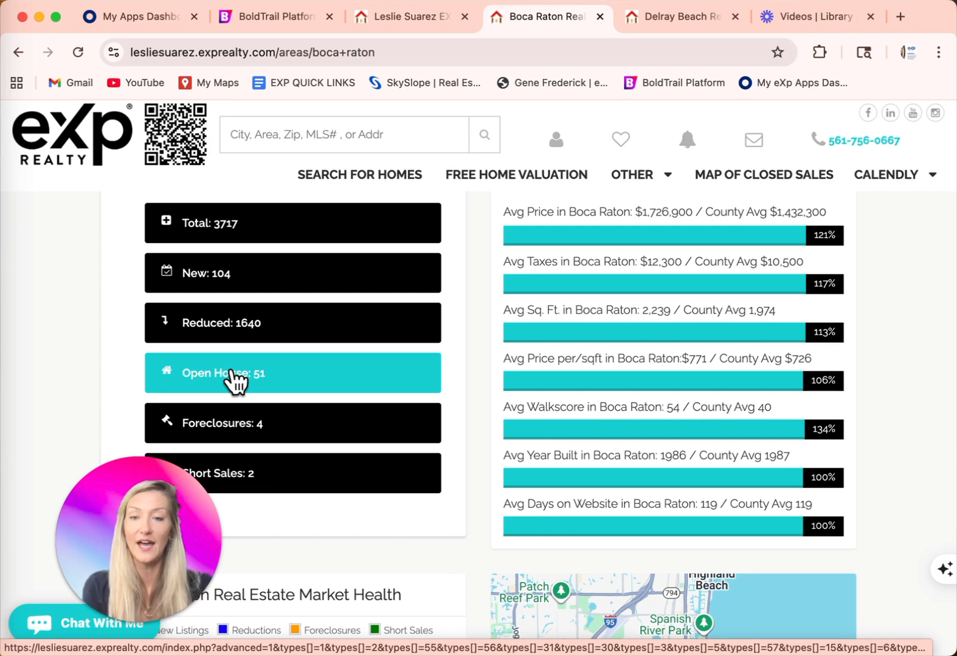
scroll(235, 381, down, 10)
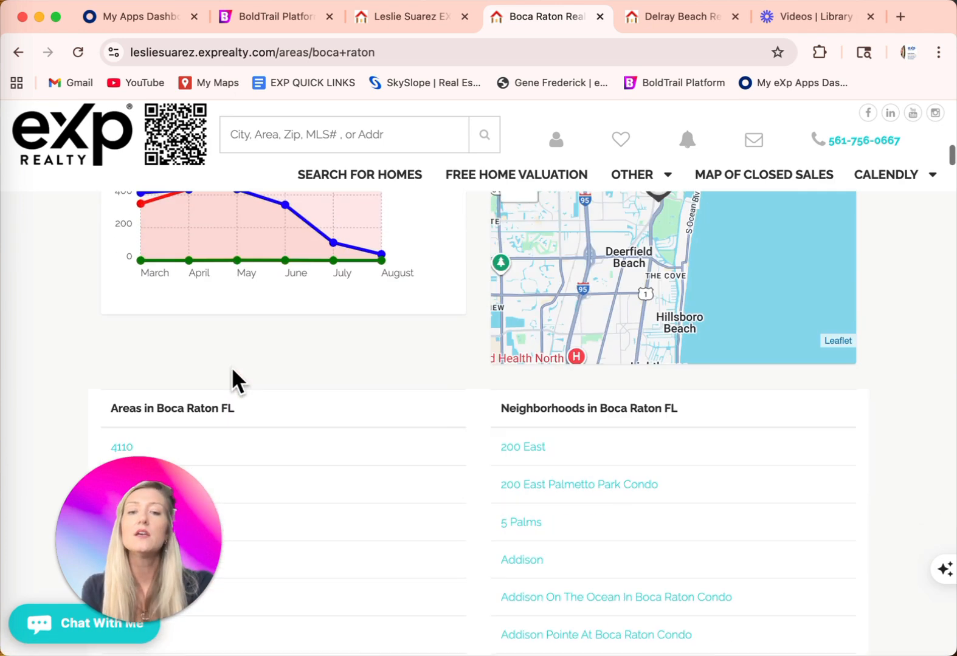
scroll(233, 370, down, 6)
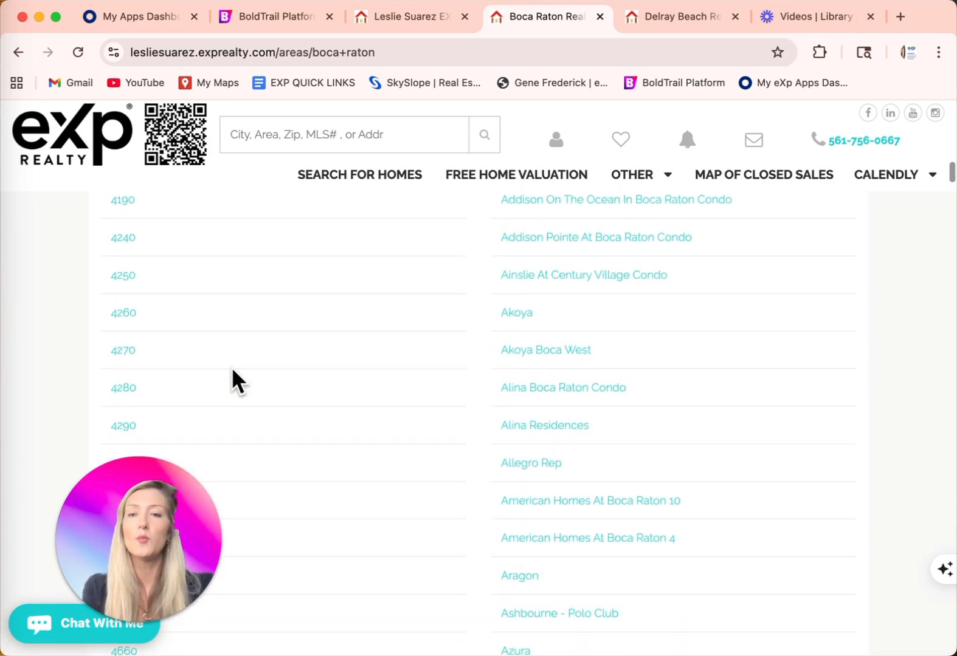
scroll(233, 372, up, 15)
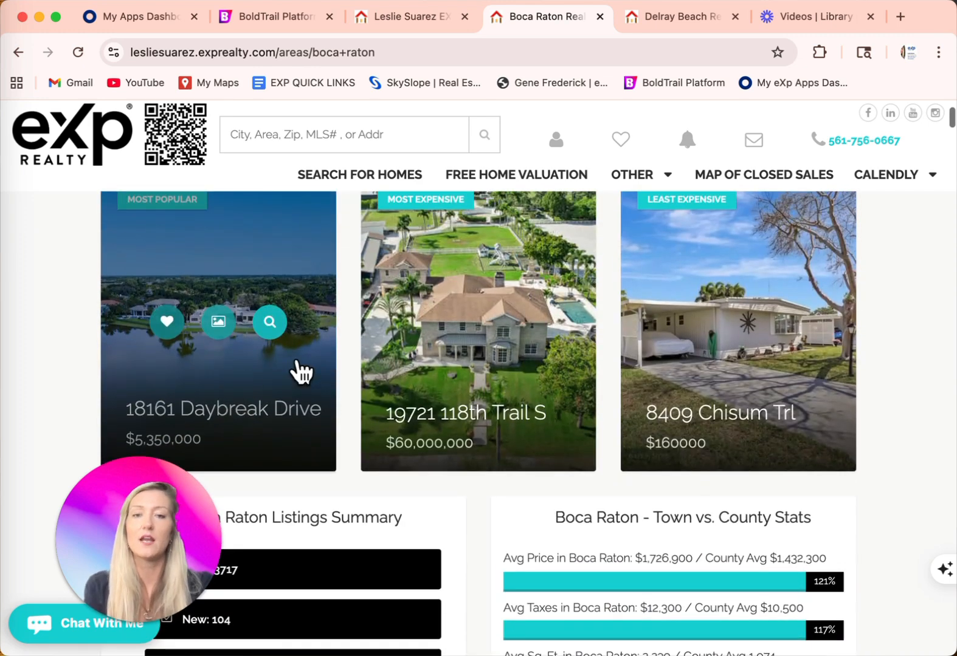
scroll(299, 372, up, 3)
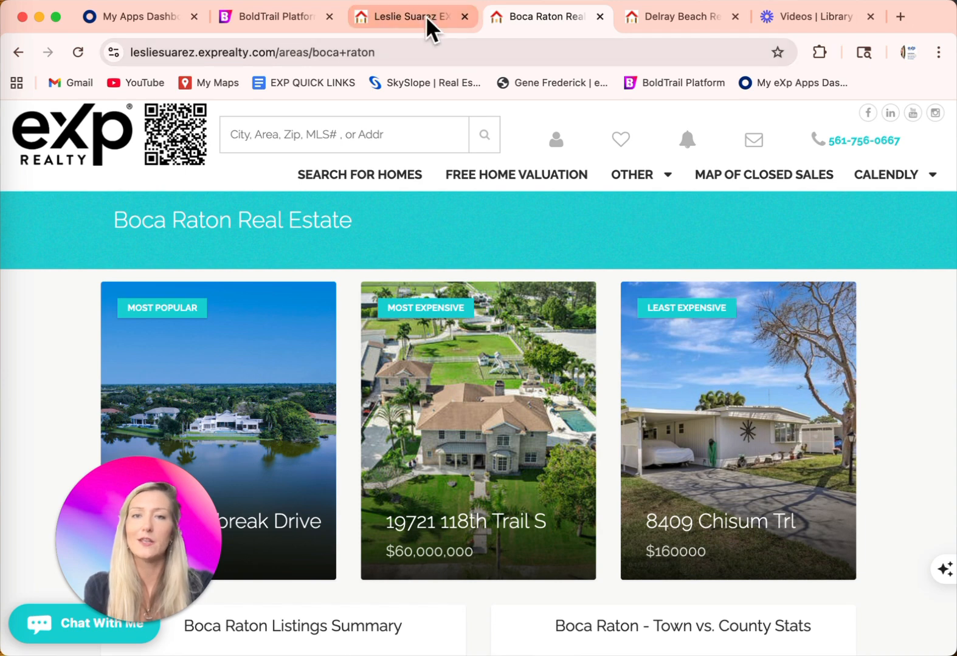
Step: Examine the featured listings, listings summary and town versus county stats on the Delray Beach area page
click(675, 18)
mouse_move(412, 348)
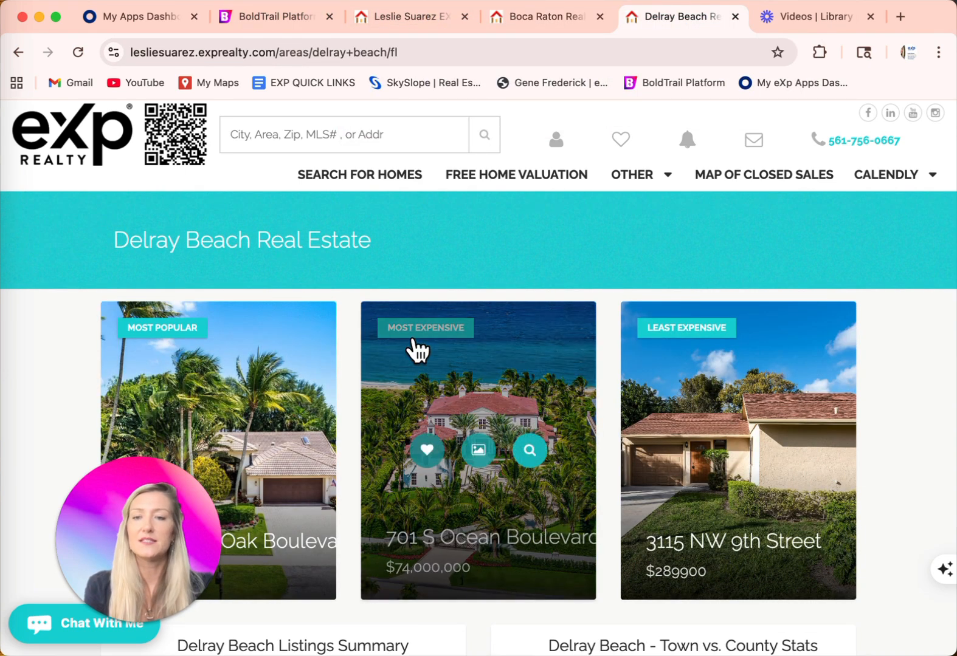
scroll(416, 347, down, 2)
mouse_move(159, 339)
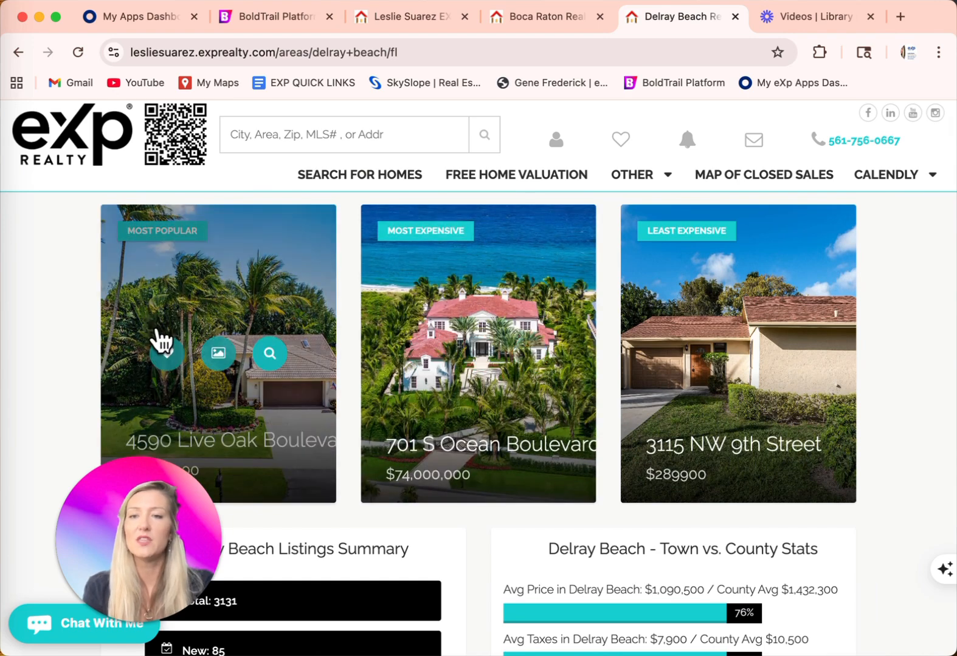
scroll(172, 349, down, 2)
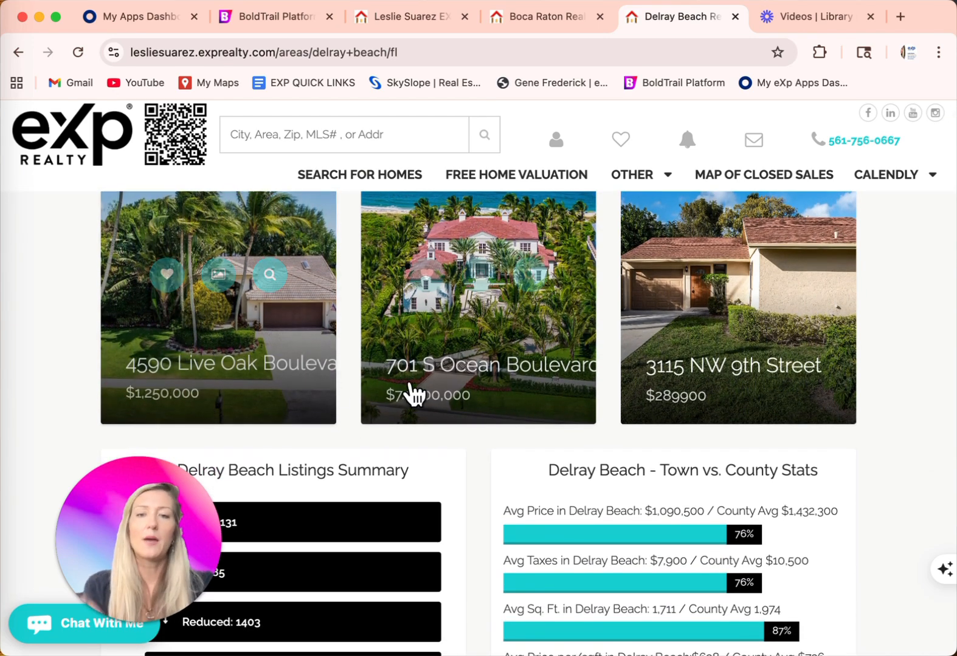
mouse_move(803, 400)
scroll(803, 400, down, 5)
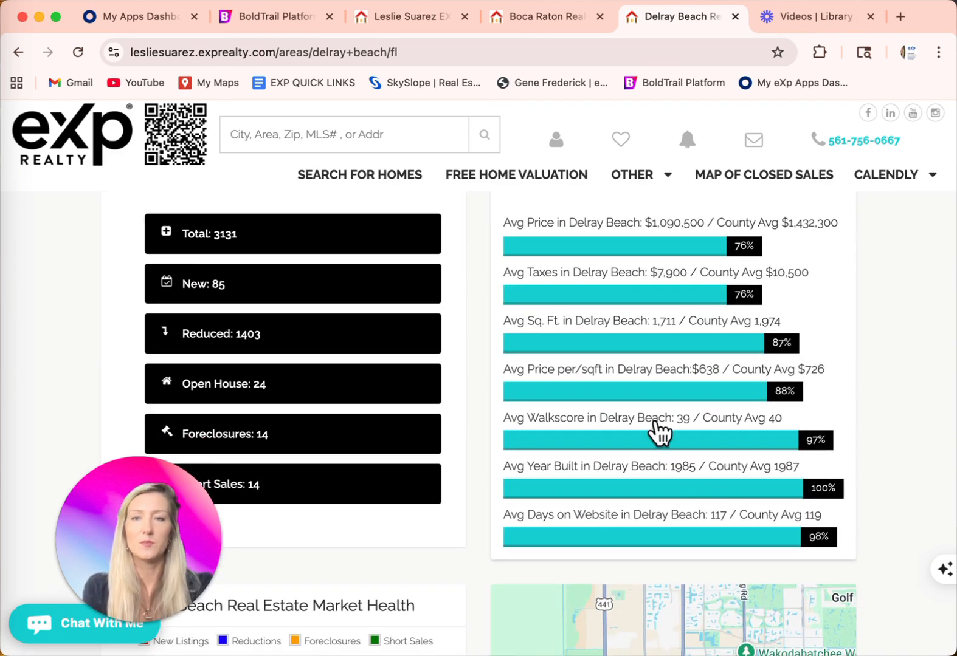
Step: Switch to the BoldTrail Service Areas and SEO settings and add the city Parkland, FL as a service area
click(287, 15)
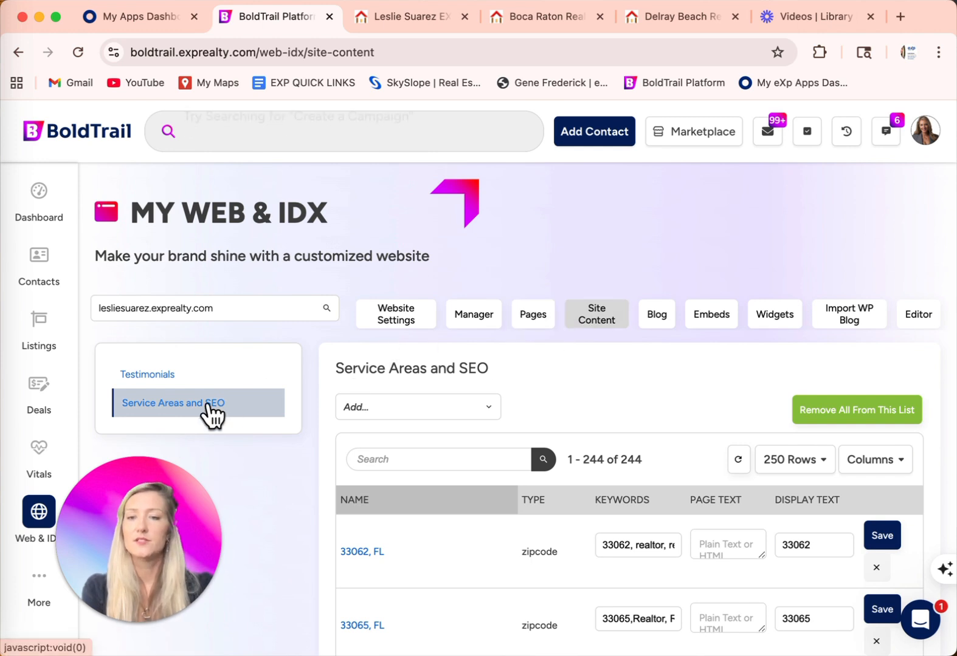
click(392, 406)
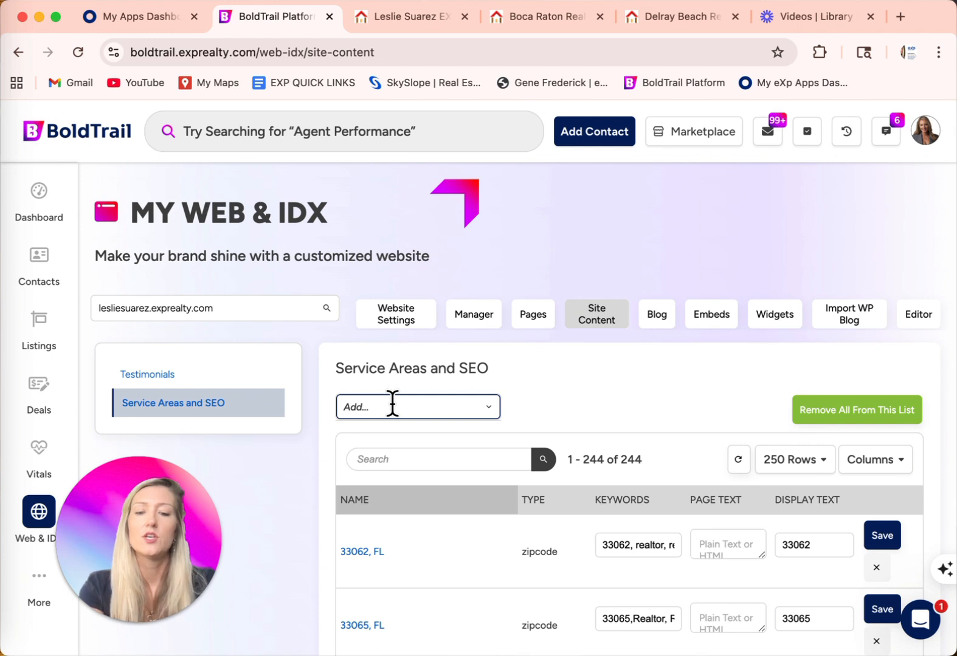
text(parkla)
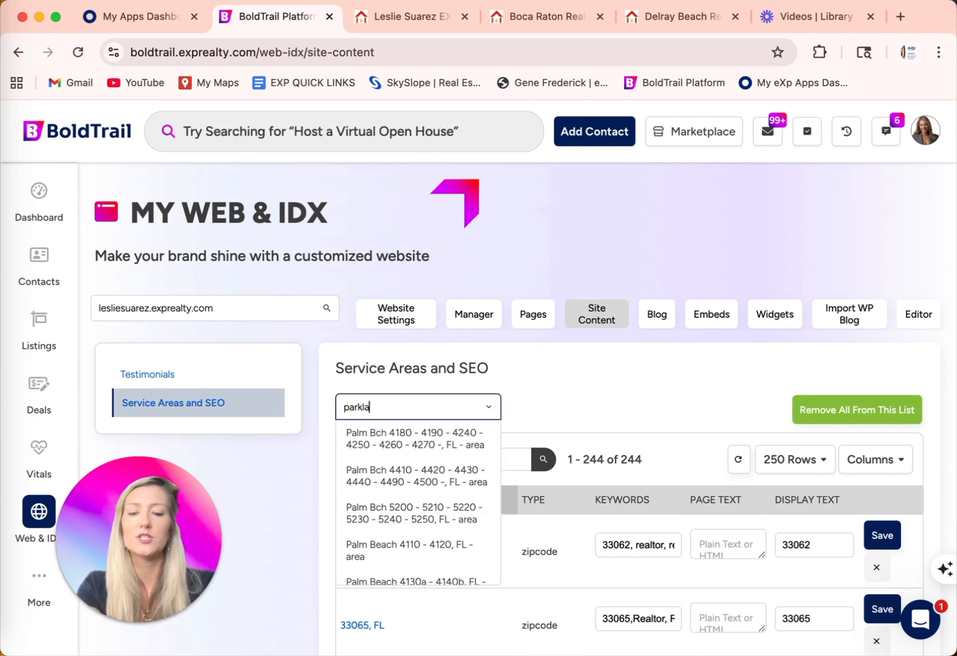
text(nd)
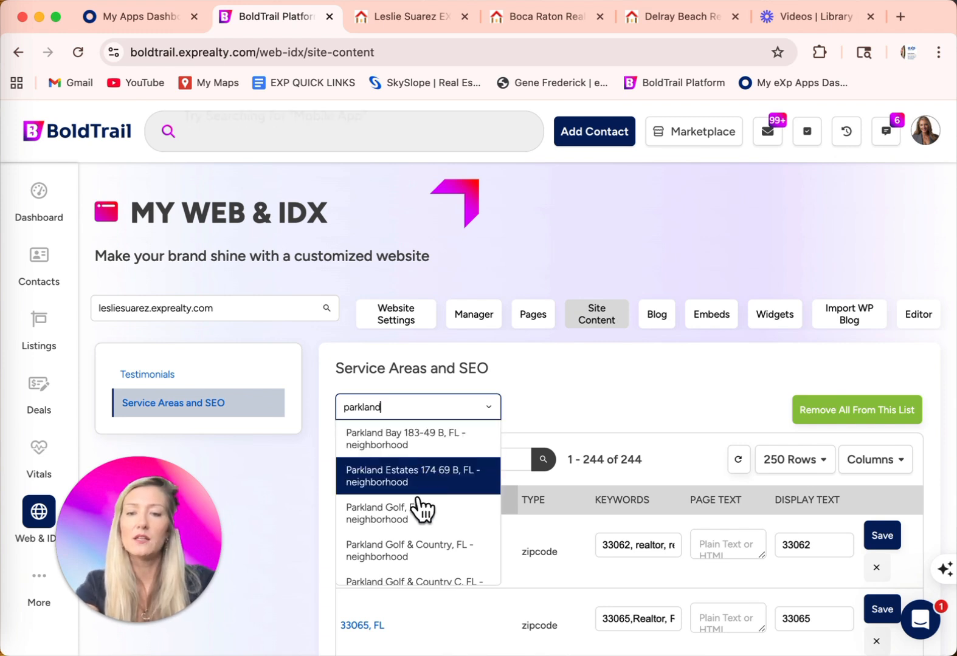
scroll(421, 514, down, 1)
scroll(420, 517, down, 5)
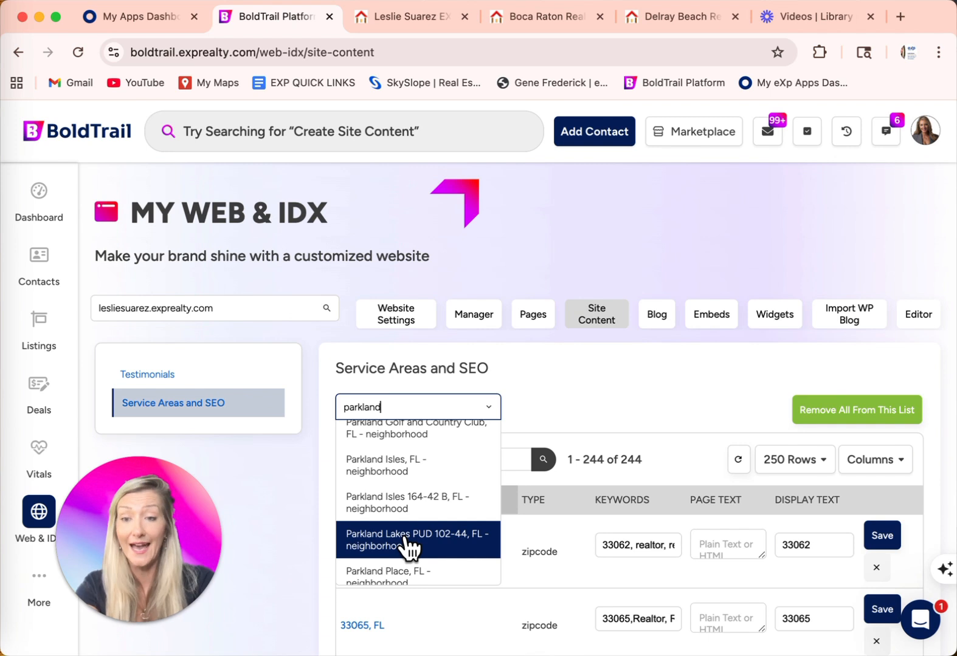
scroll(411, 547, down, 1)
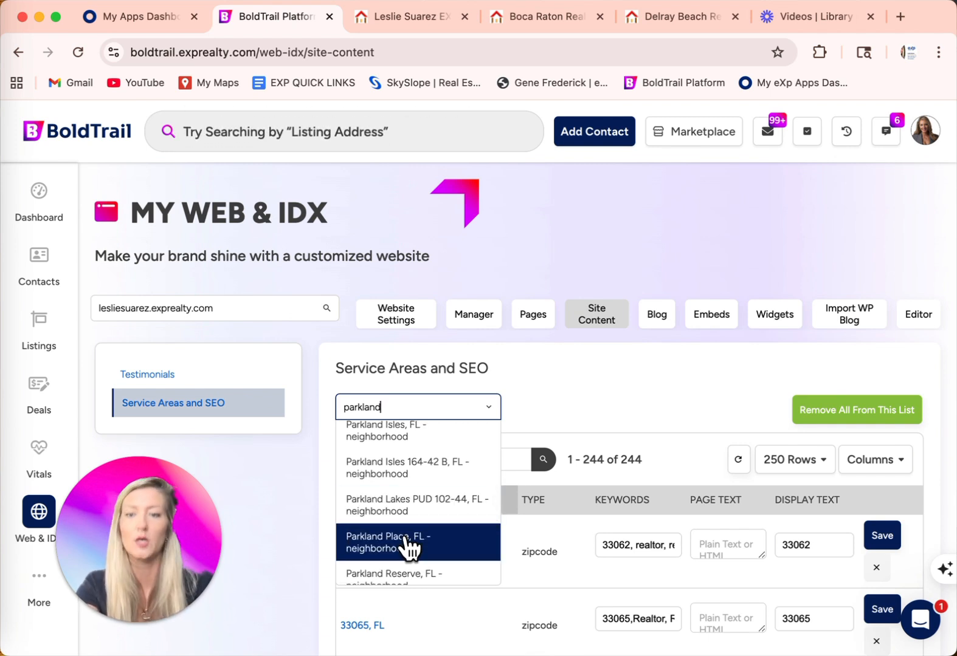
scroll(411, 547, down, 4)
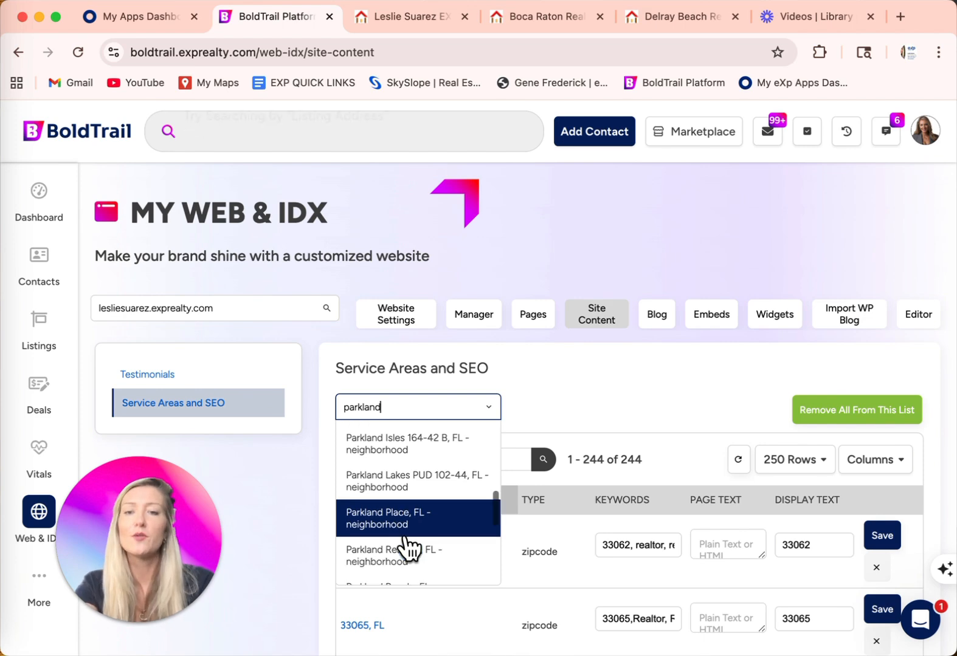
scroll(406, 538, down, 6)
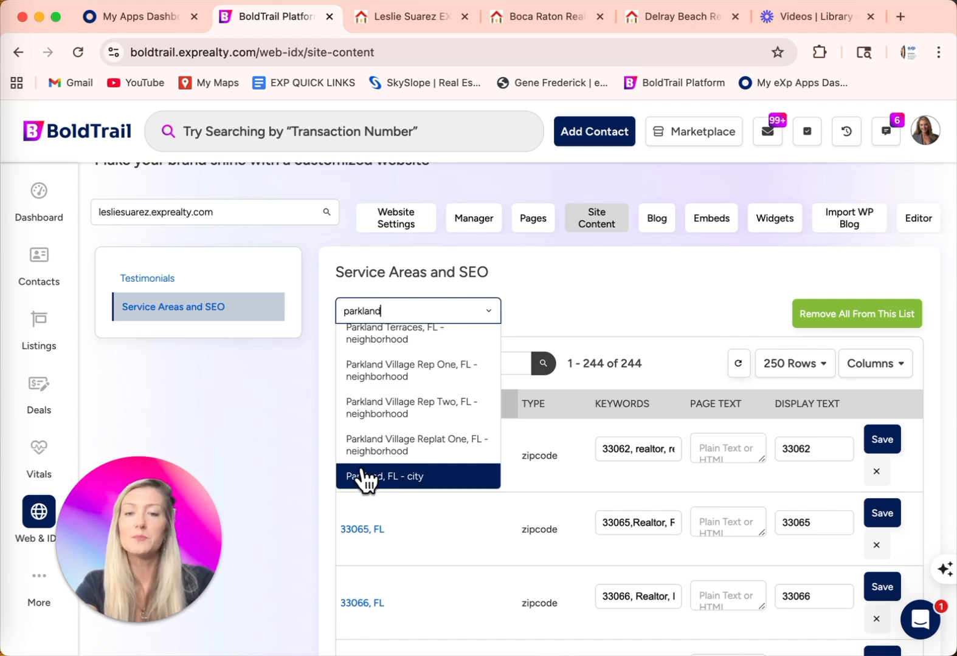
click(411, 479)
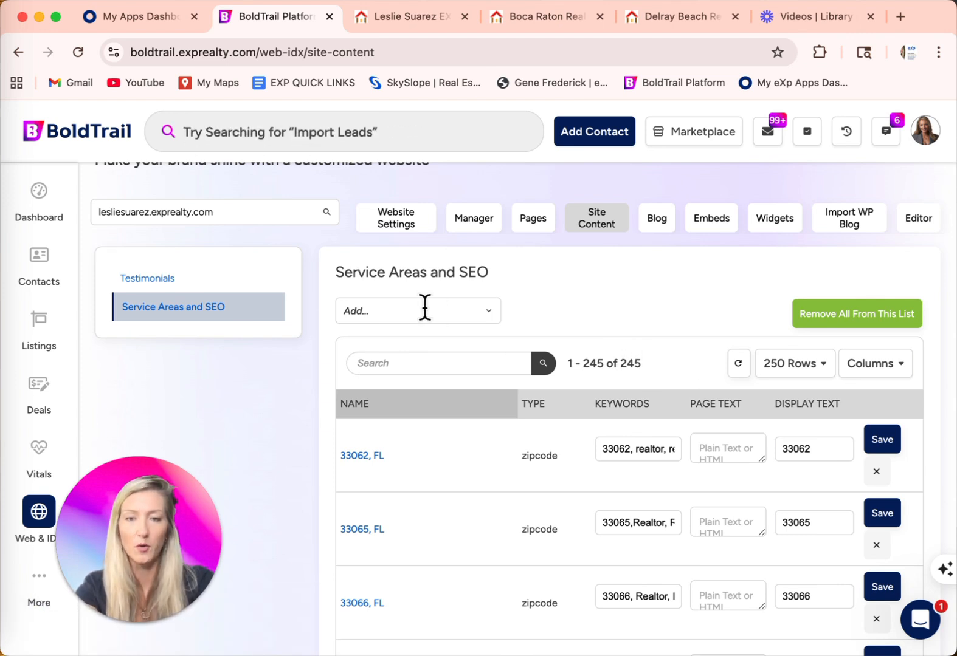
Step: Search the areas available to add for "boca raton", review the neighborhood suggestions, and clear the search
click(398, 310)
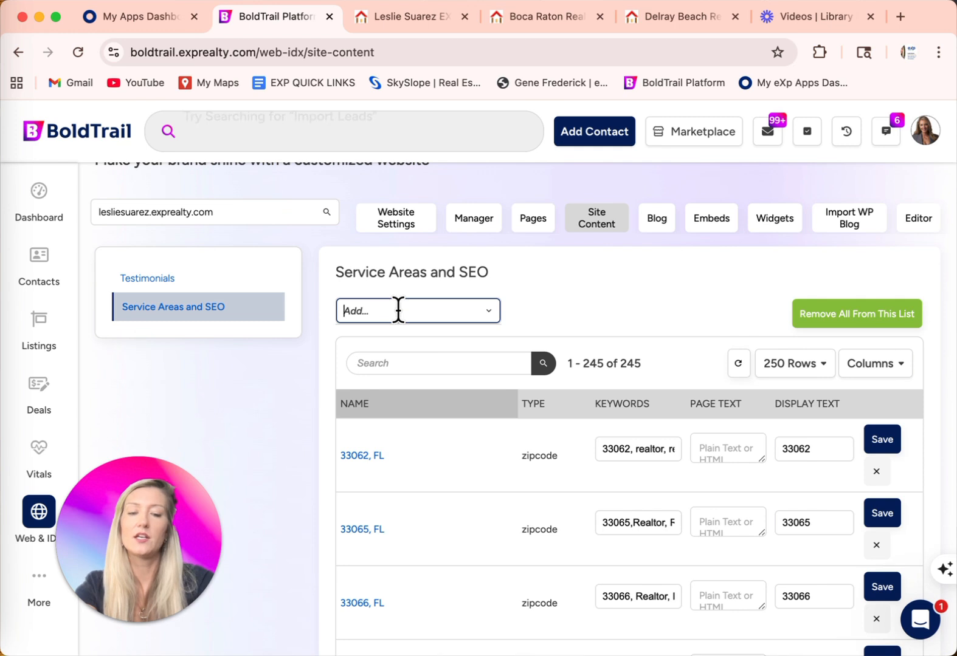
text(boca )
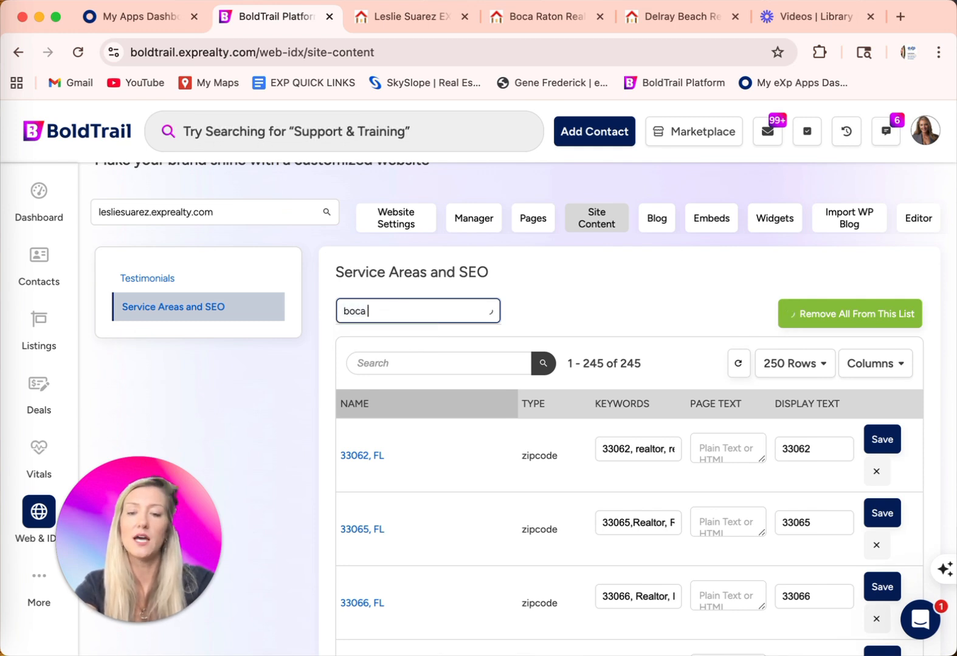
text(raton)
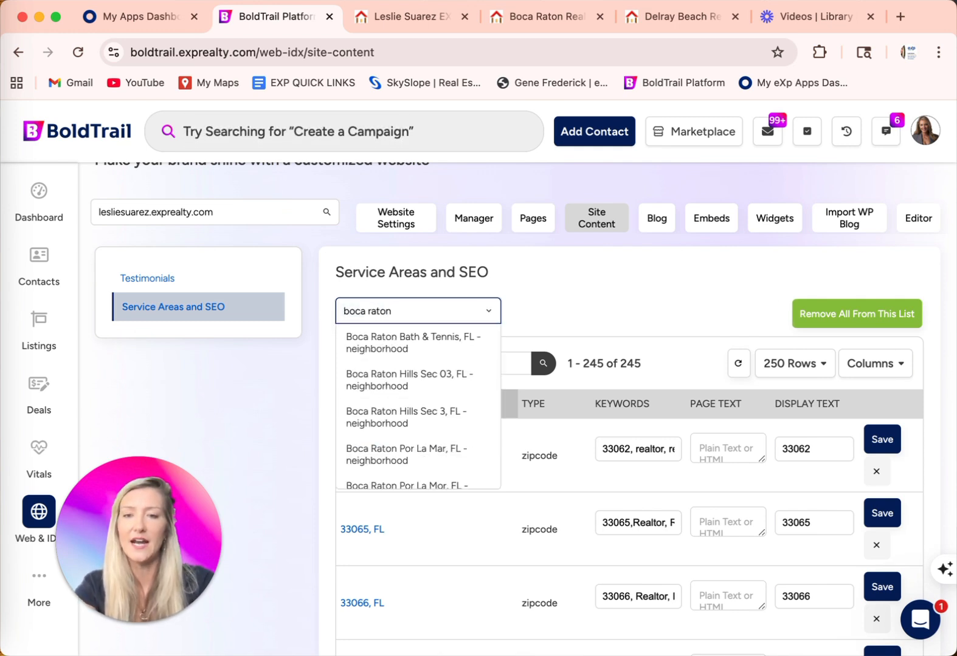
scroll(405, 387, down, 5)
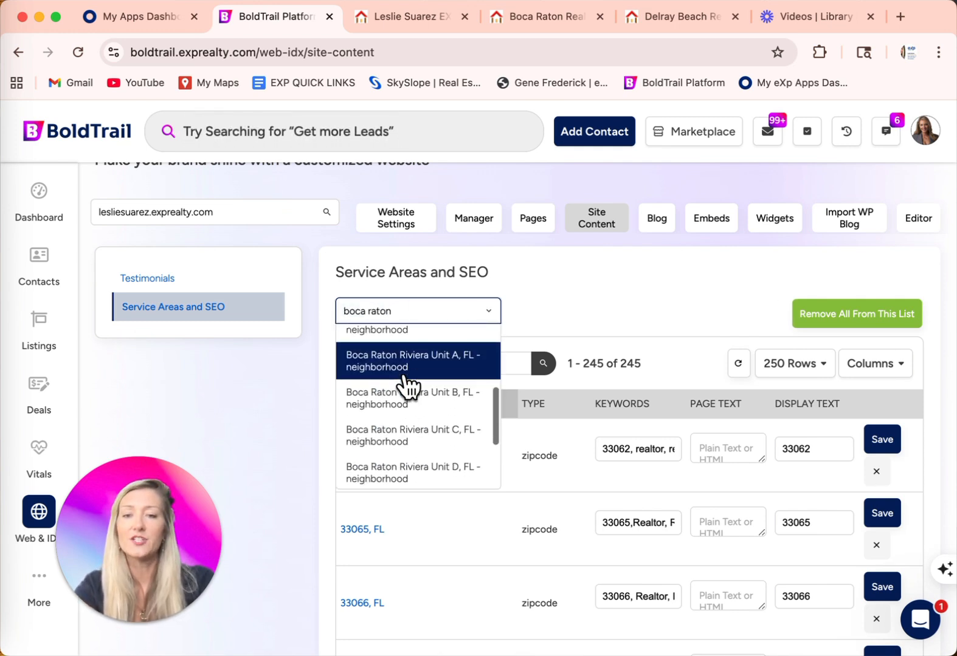
scroll(404, 388, down, 6)
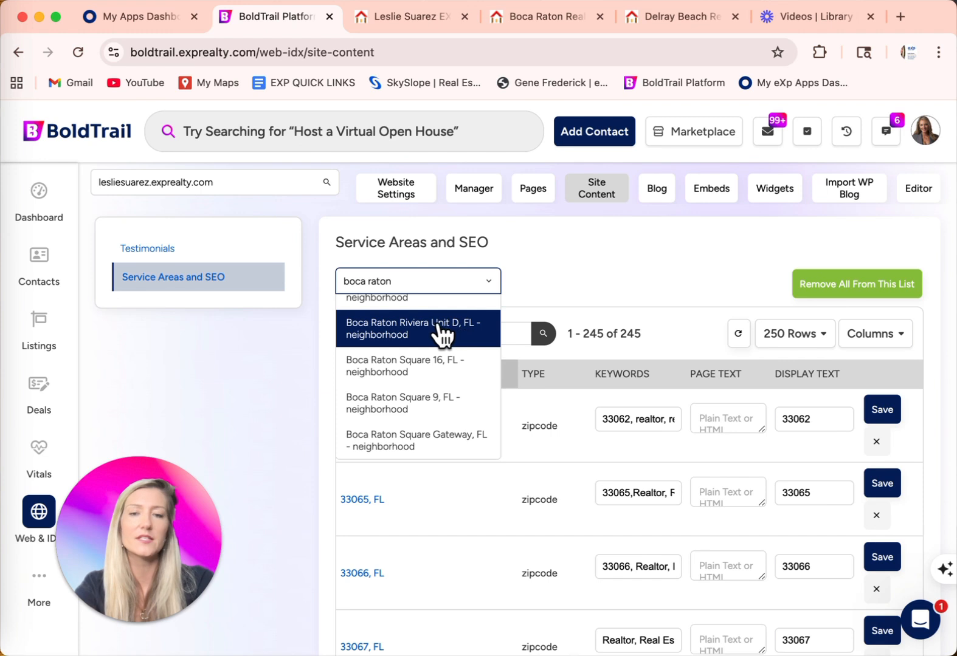
scroll(442, 338, up, 5)
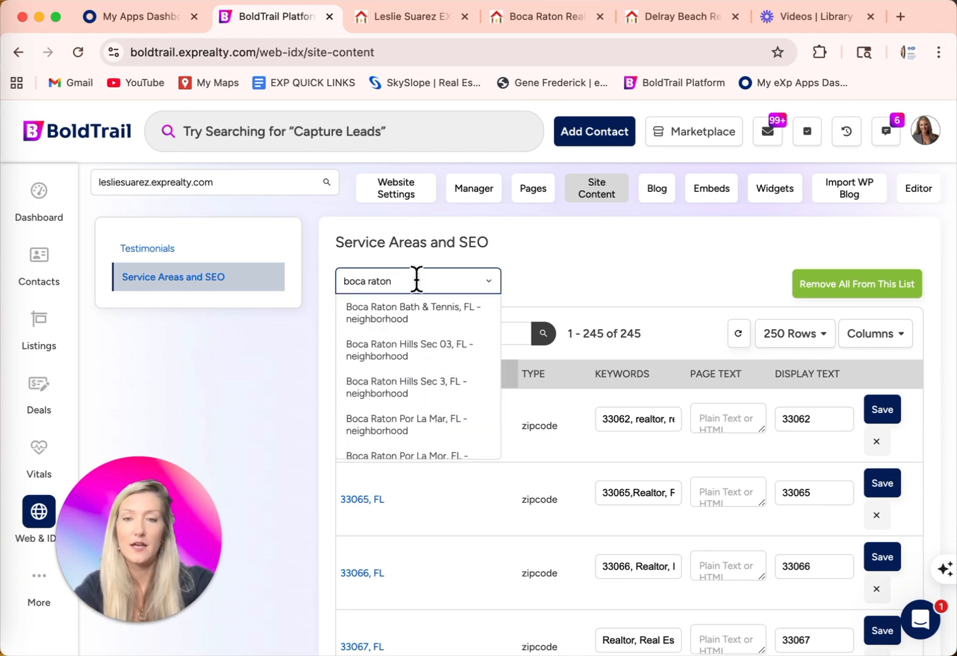
key(BackSpace)
key(BackSpace)
key(BackSpace)
key(BackSpace)
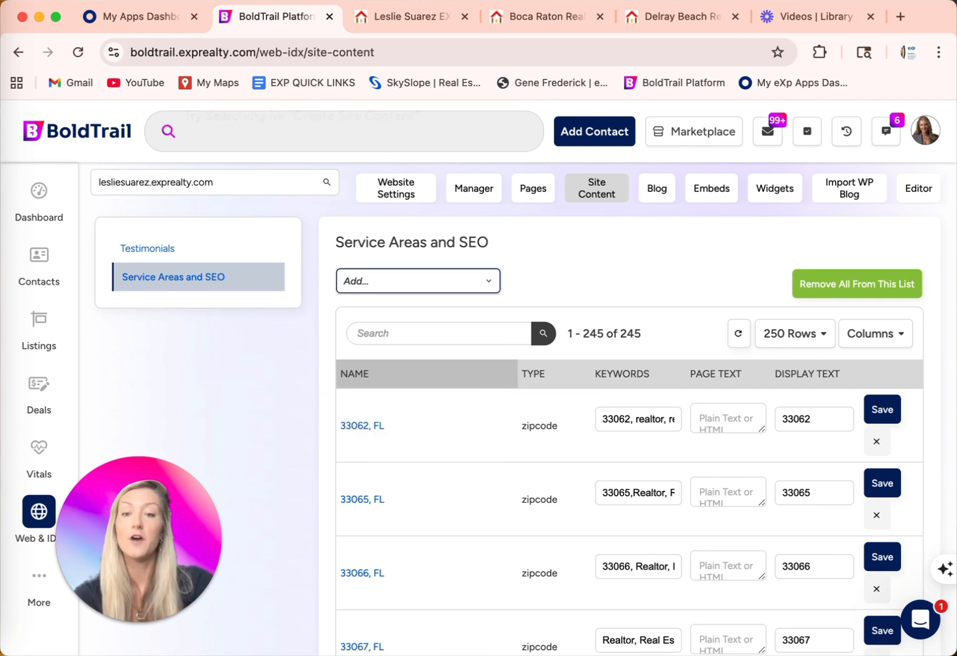
click(612, 293)
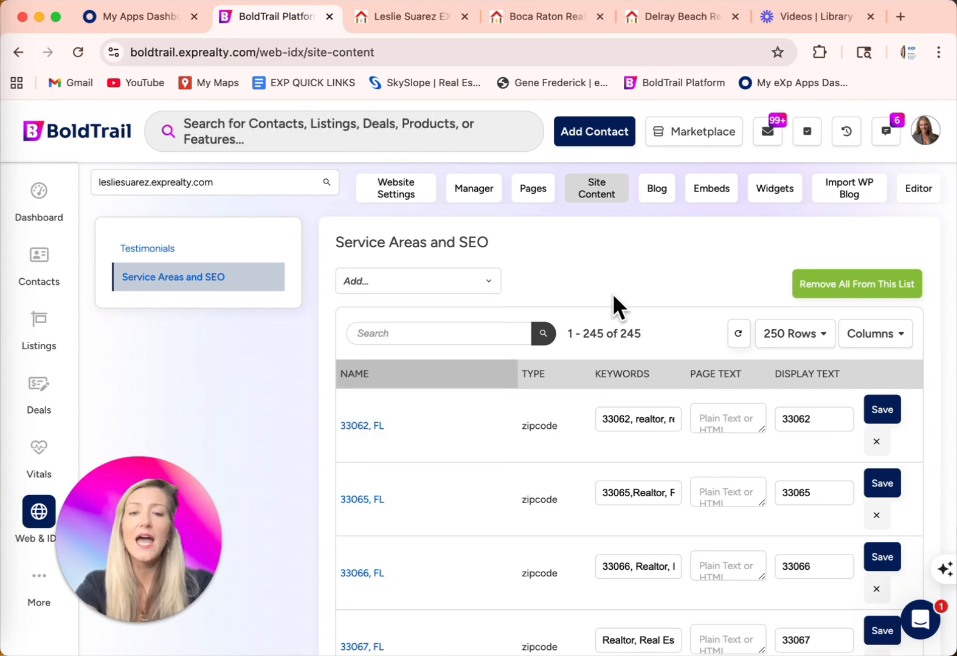
Step: Review the zip code and neighborhood entries in the service areas list
scroll(613, 296, down, 4)
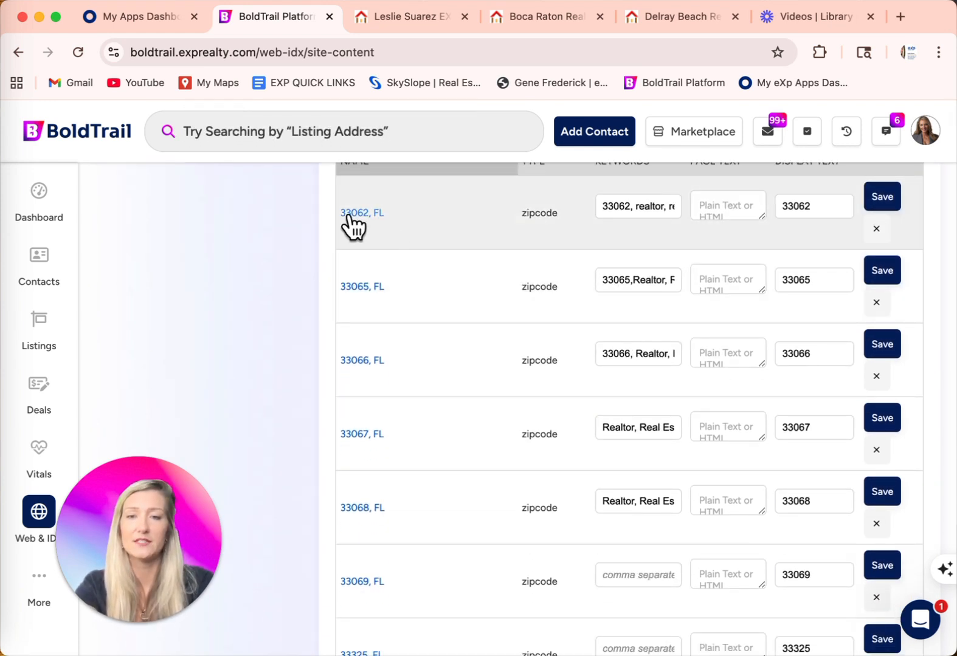
scroll(377, 395, down, 8)
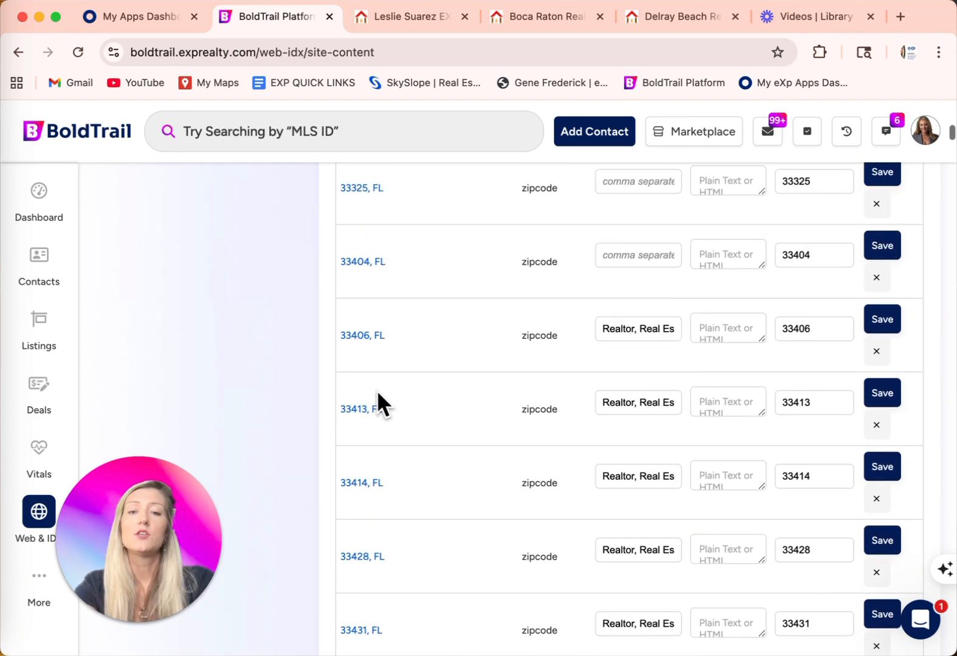
scroll(378, 395, down, 18)
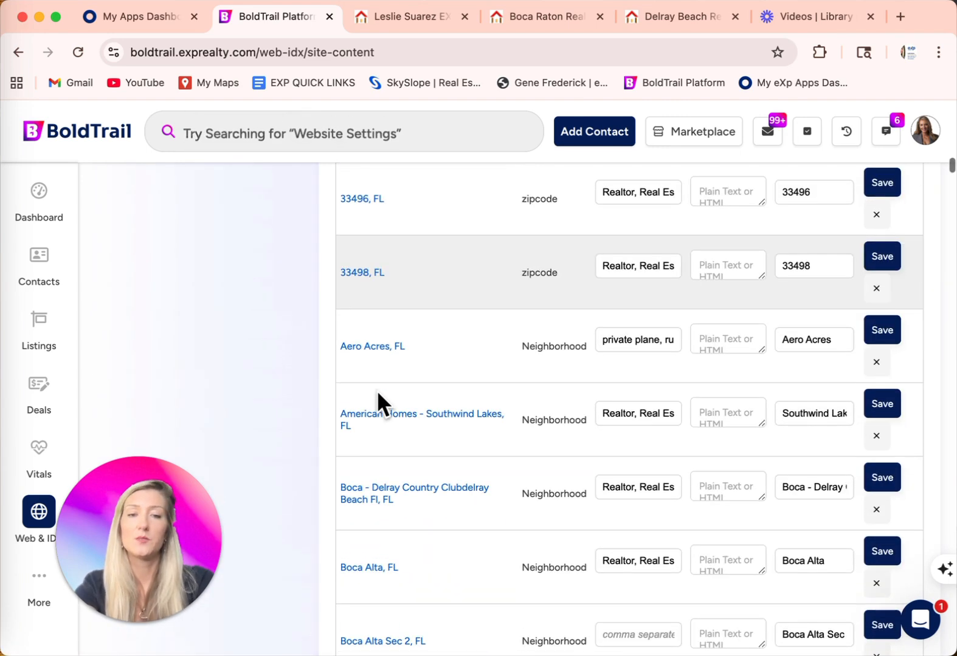
scroll(377, 401, up, 1)
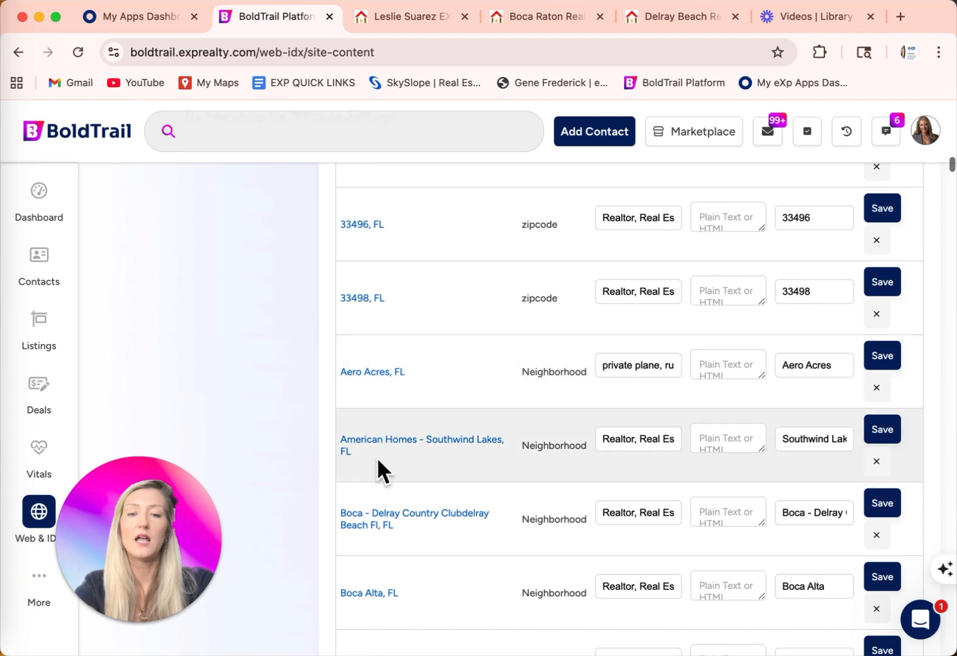
scroll(374, 508, up, 11)
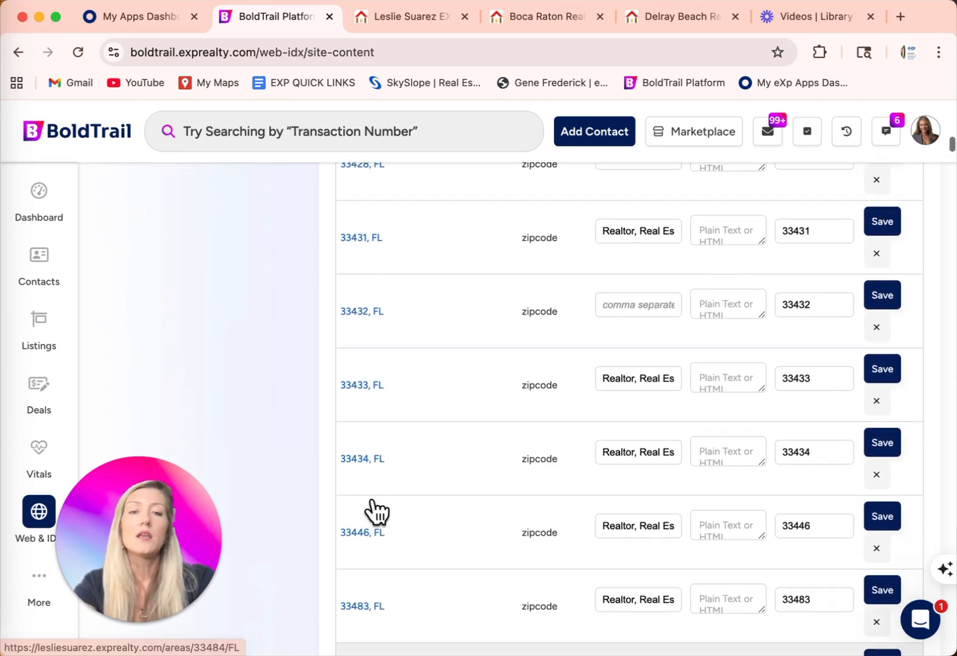
scroll(376, 513, up, 20)
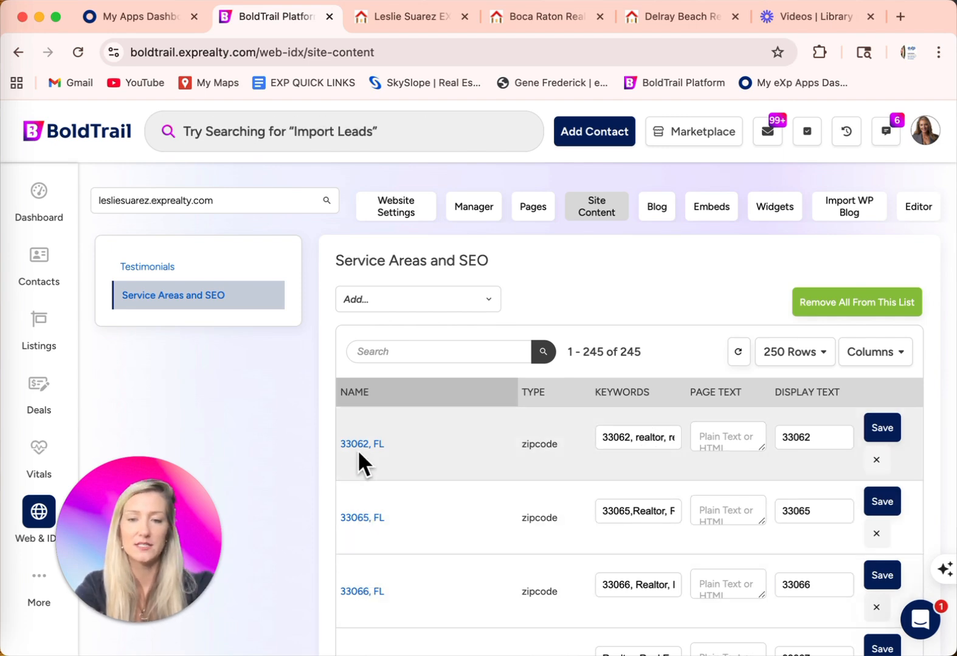
Step: Read through the full keywords entry for the 33067 zip code service area
scroll(625, 565, down, 6)
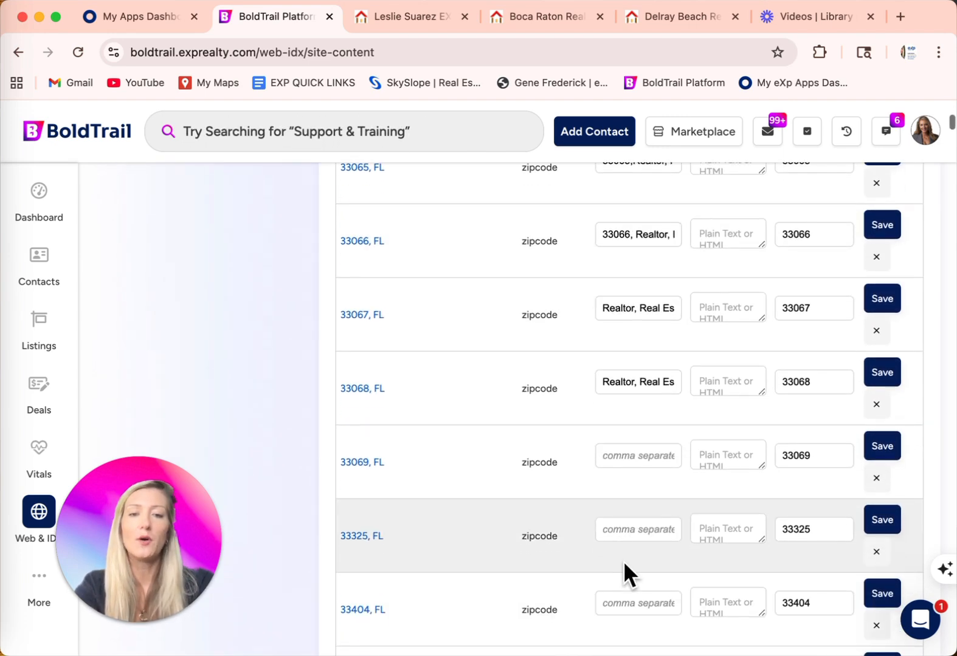
scroll(616, 364, up, 1)
click(616, 380)
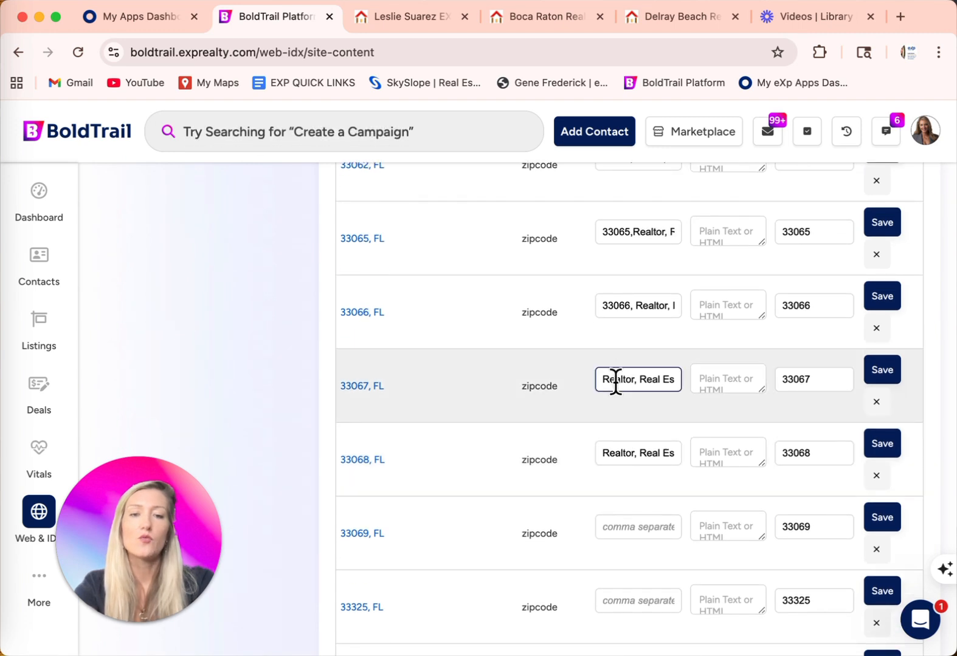
key(Right)
key(Right)
key(Right)
key(Right)
key(Right)
key(Right)
key(Right)
key(Right)
key(Right)
key(Right)
key(Right)
key(Right)
key(Right)
key(Right)
key(Right)
key(Right)
key(Right)
key(Right)
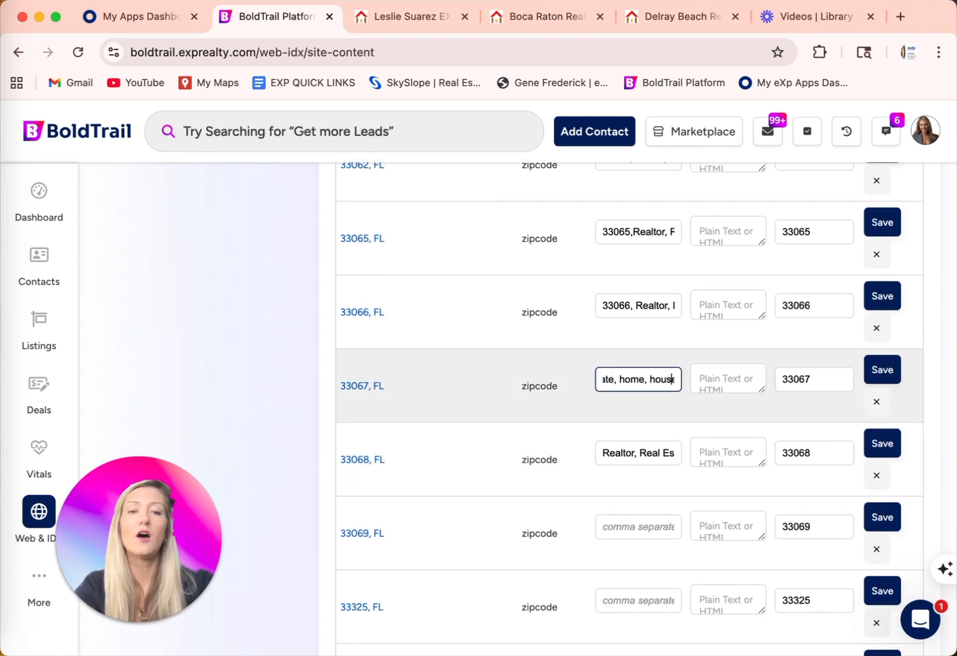
key(Right)
key(Right)
key(Right)
key(Right)
key(Right)
key(Right)
key(Right)
key(Right)
key(Right)
key(Right)
key(Right)
key(Right)
key(Right)
key(Right)
key(Right)
key(Right)
key(Right)
key(Right)
key(Right)
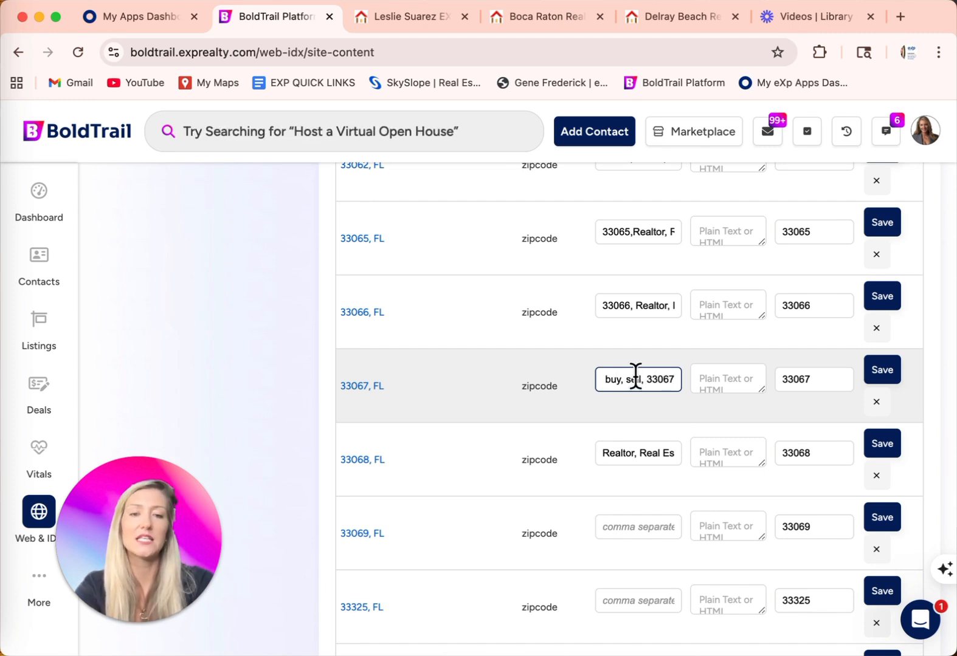
scroll(634, 377, up, 2)
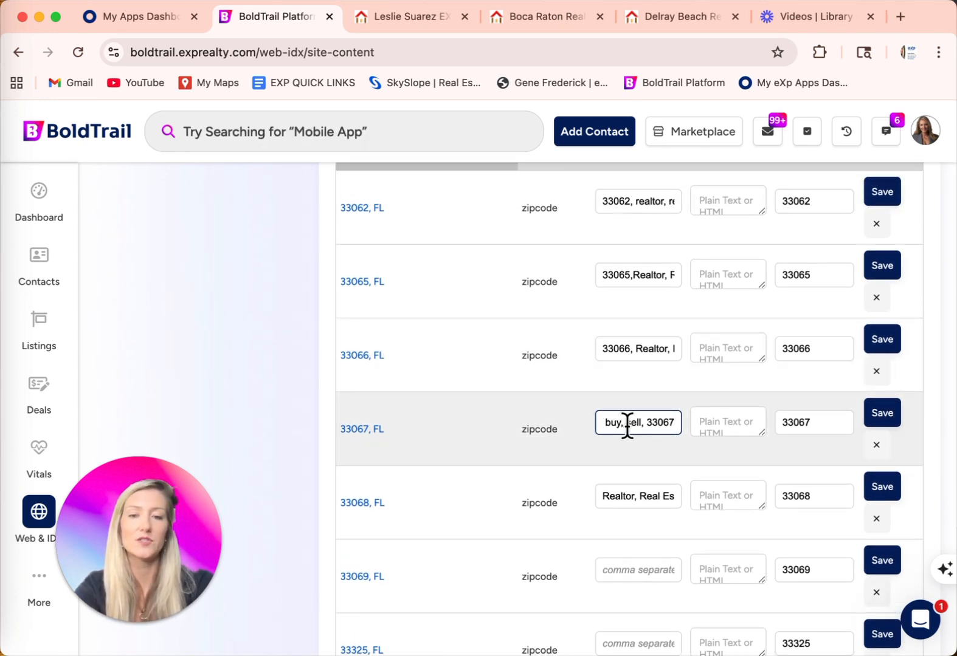
scroll(627, 484, up, 5)
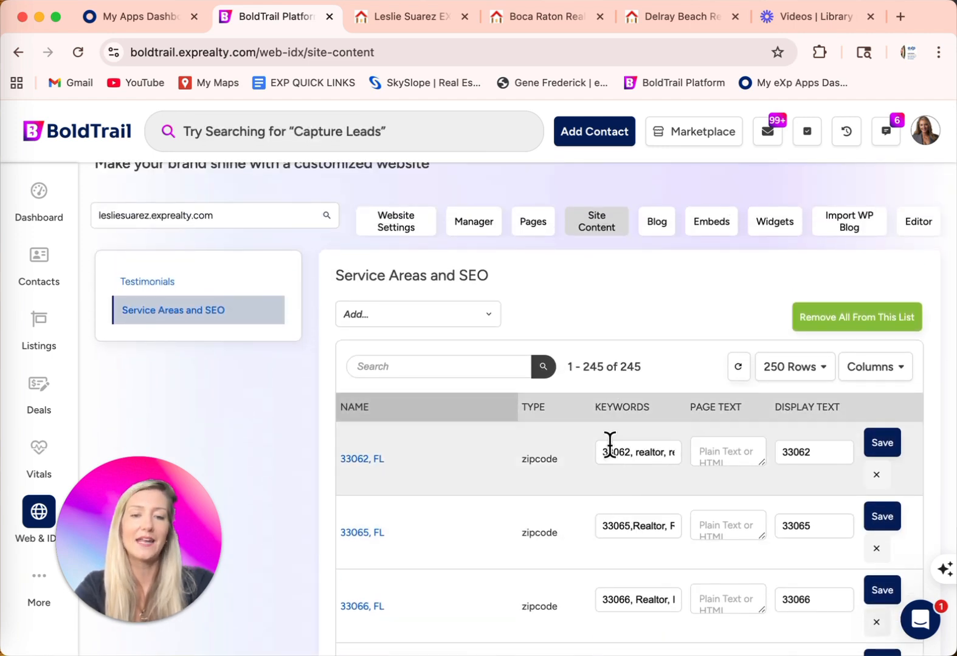
Step: Copy the keywords of the 33068 service area into 33069, adapt the zip code at their end, and save the 33069 entry
scroll(605, 586, down, 5)
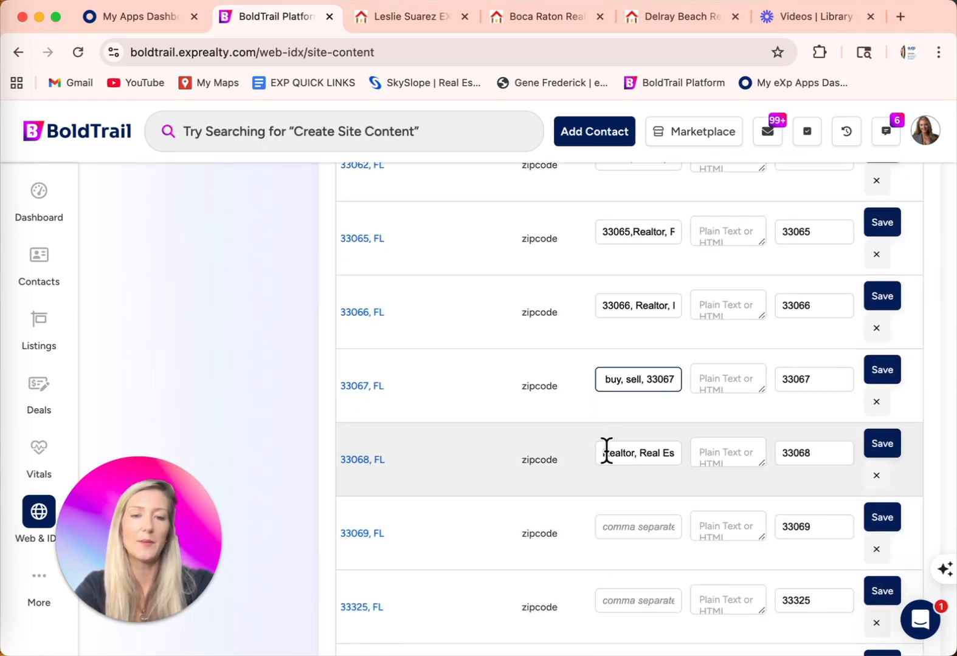
click(606, 453)
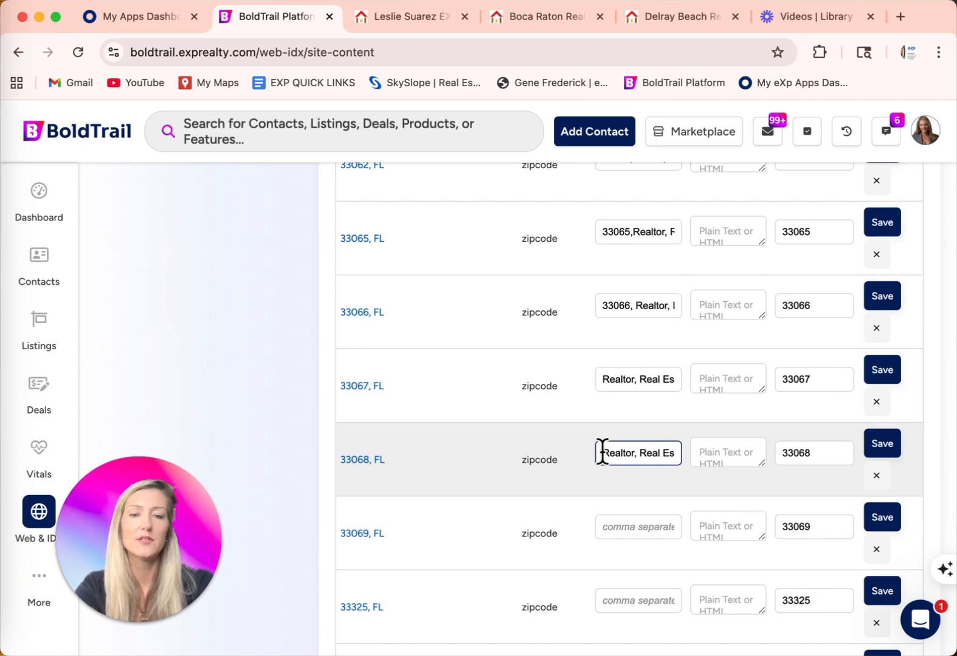
right_click(660, 453)
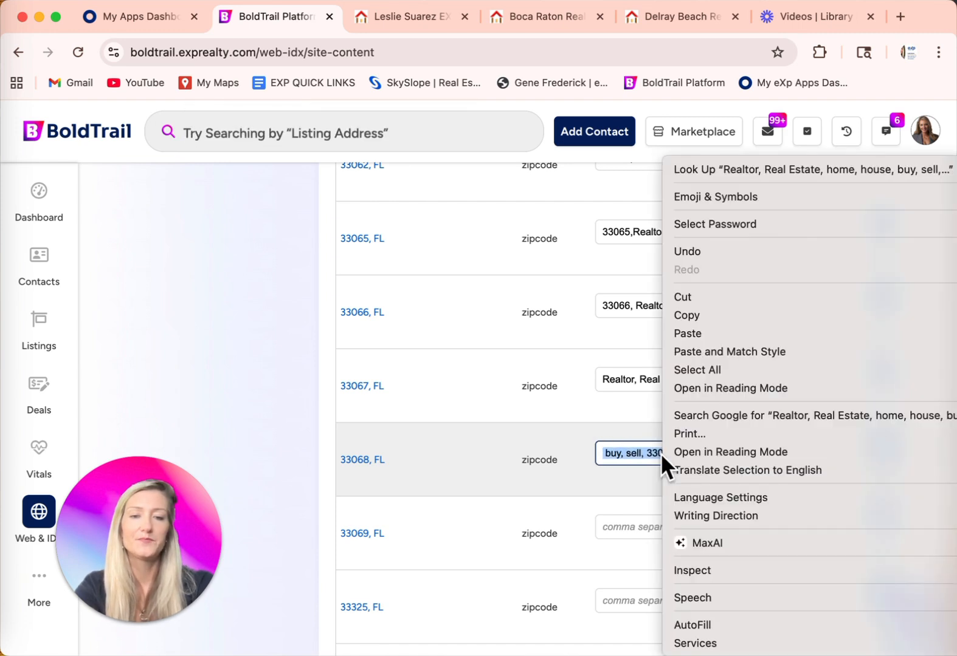
click(706, 311)
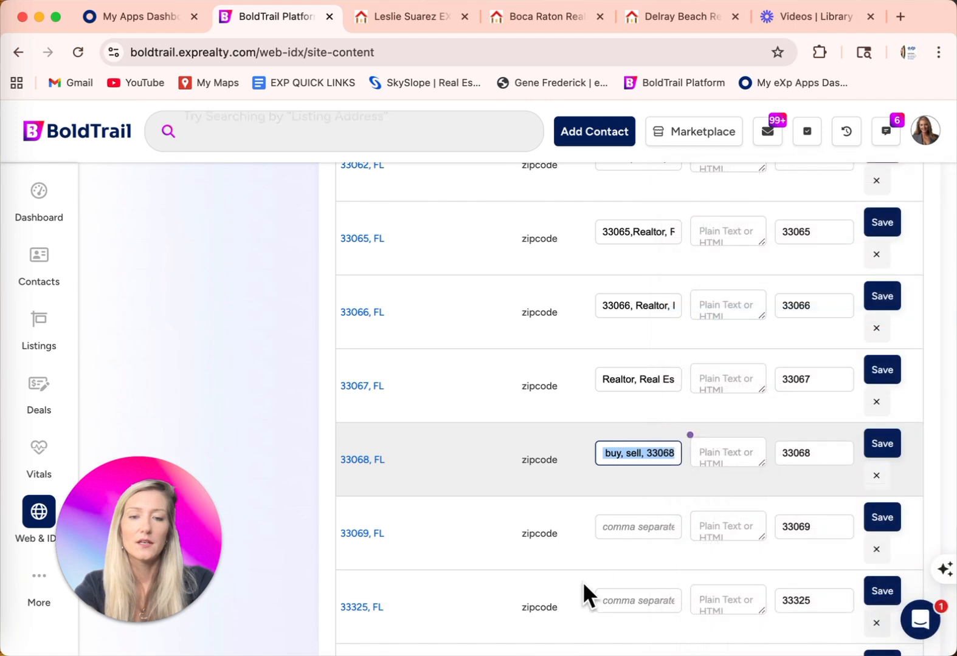
right_click(614, 530)
click(636, 461)
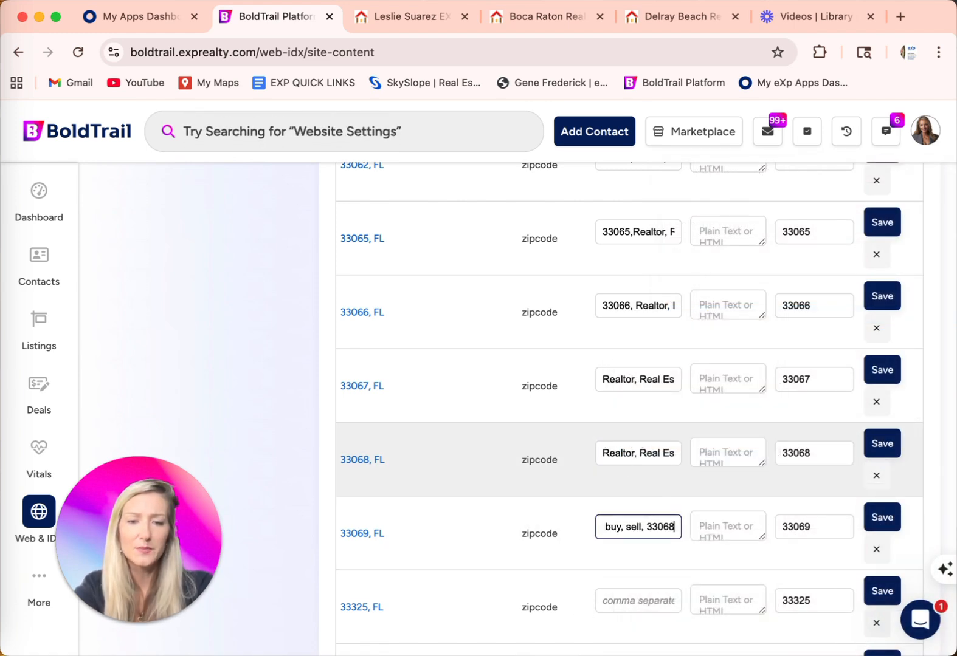
text(0)
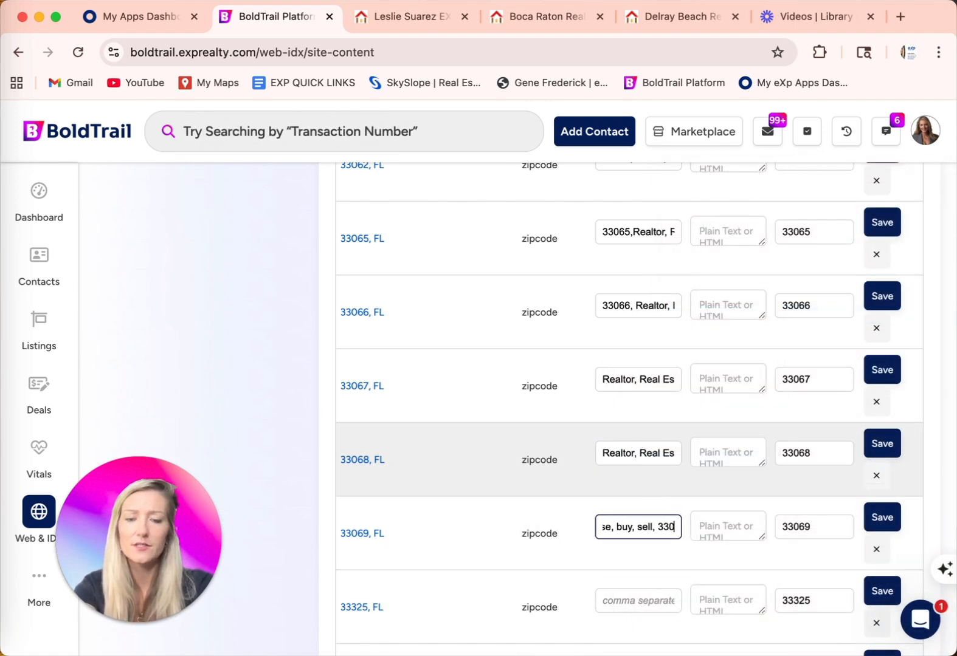
click(651, 559)
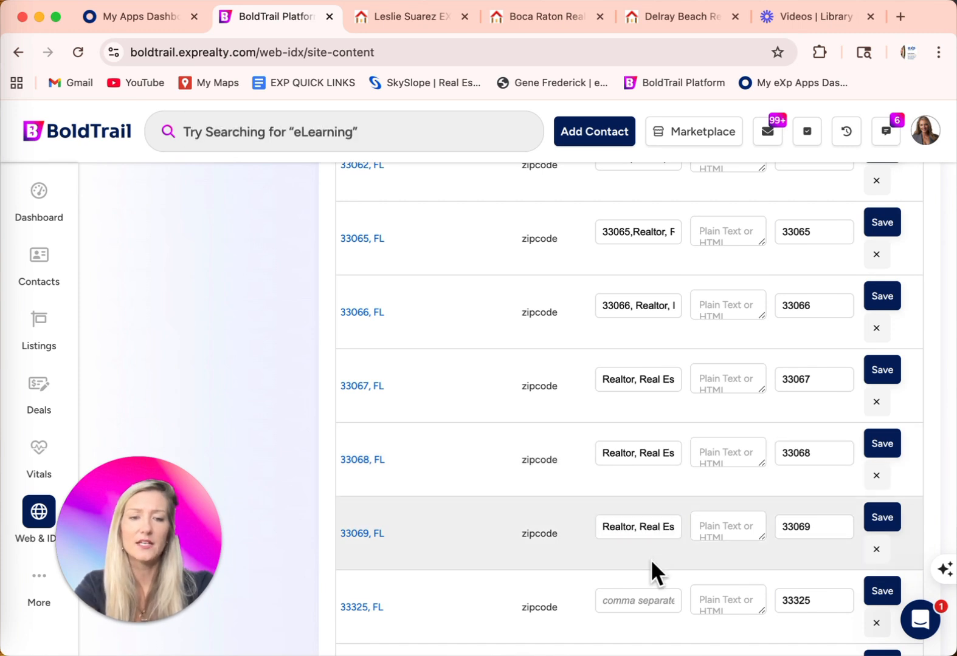
scroll(651, 559, down, 2)
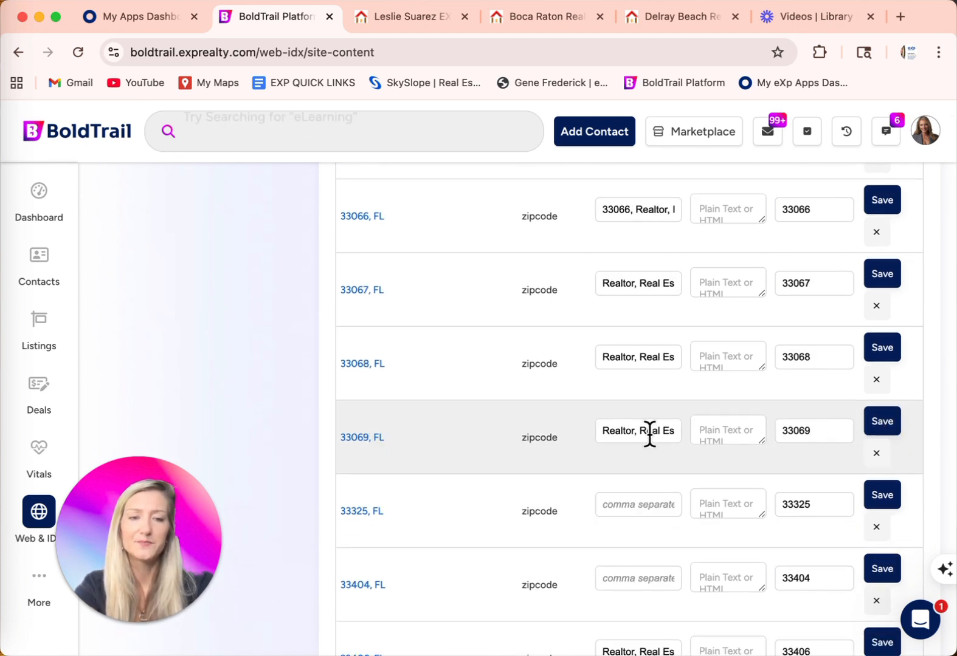
click(882, 422)
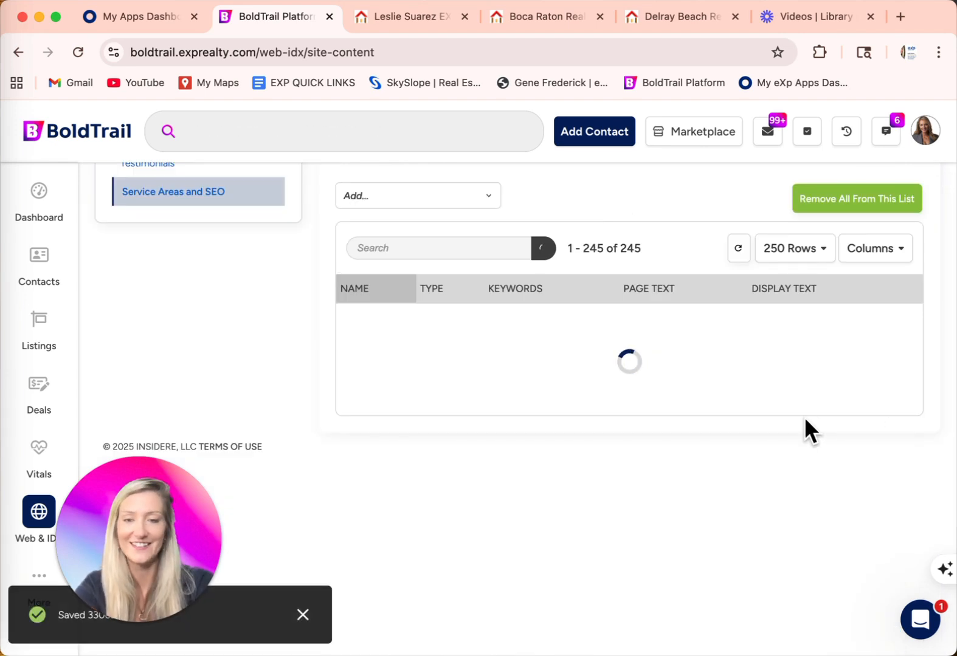
Step: Paste the copied keywords into the 33325 service area, replace the zip code at their end with 33325, and save the entry
click(628, 504)
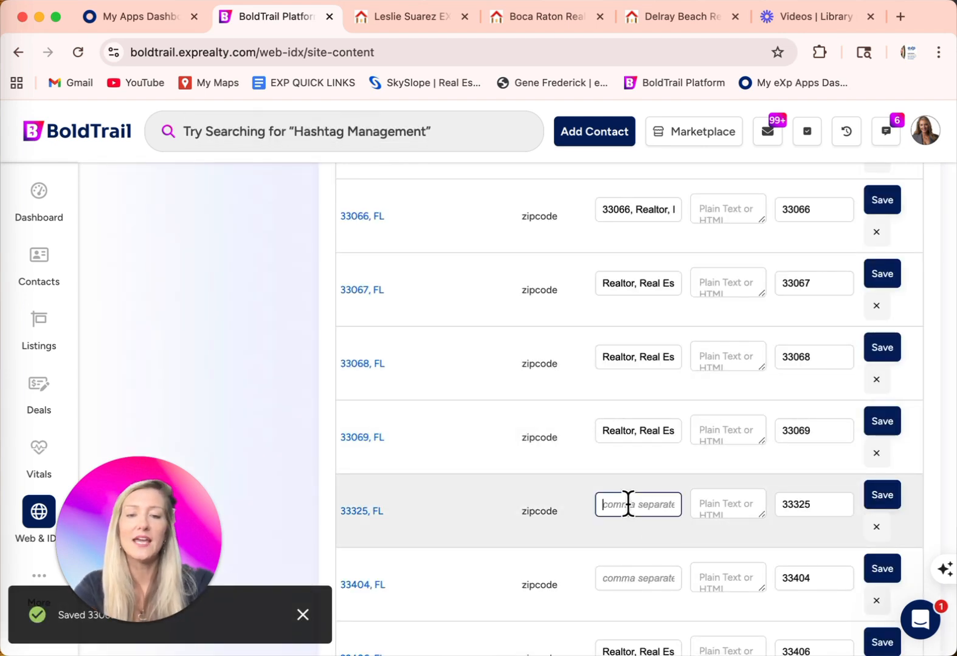
right_click(626, 502)
click(663, 459)
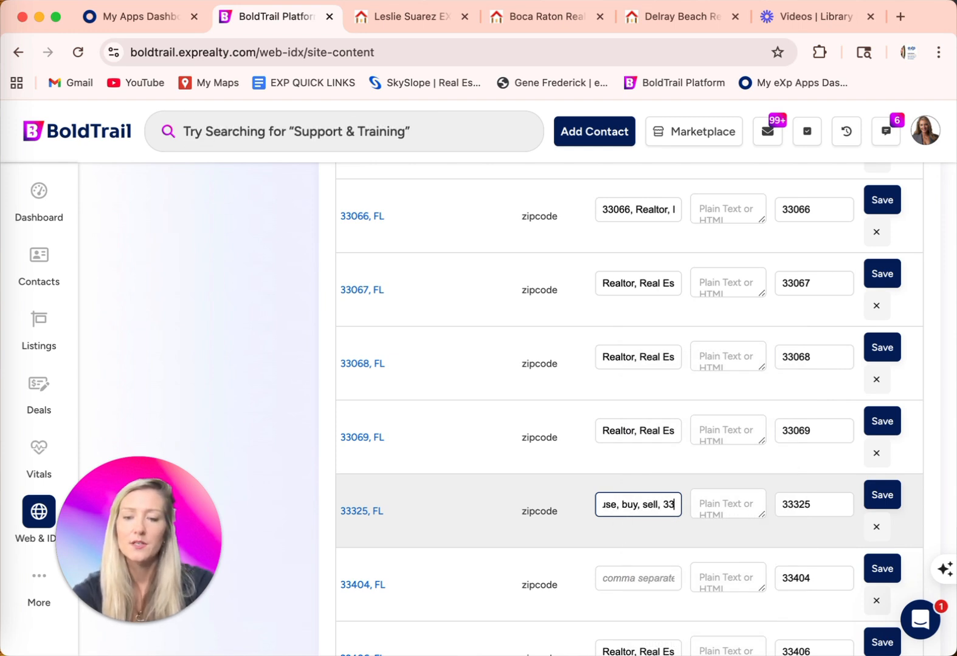
click(883, 500)
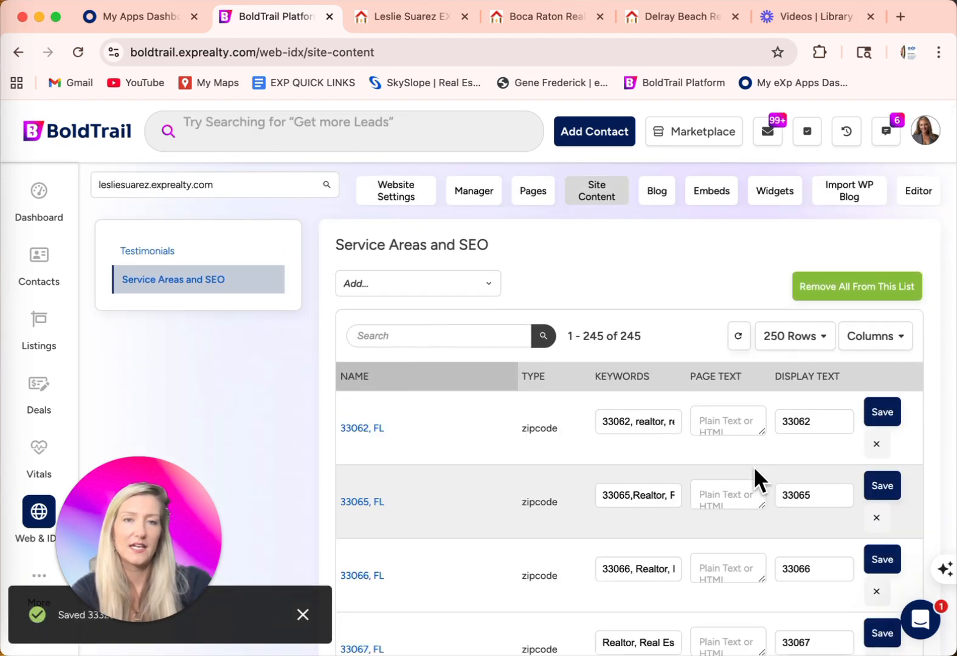
Step: Switch to the agent's website, review the Areas We Cover links, and open the 33434 real estate page
click(404, 18)
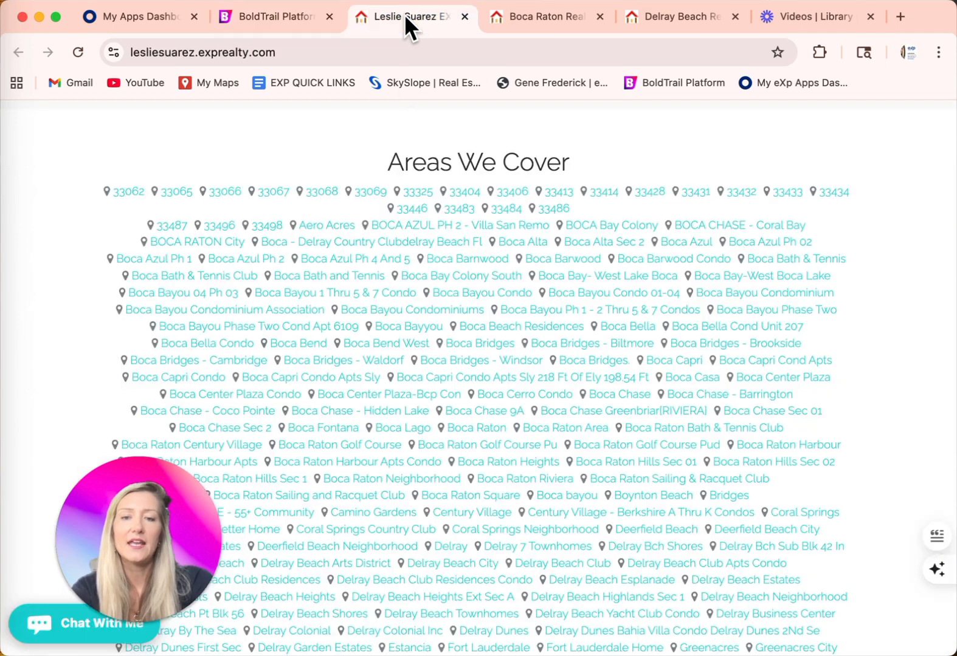
scroll(461, 398, up, 2)
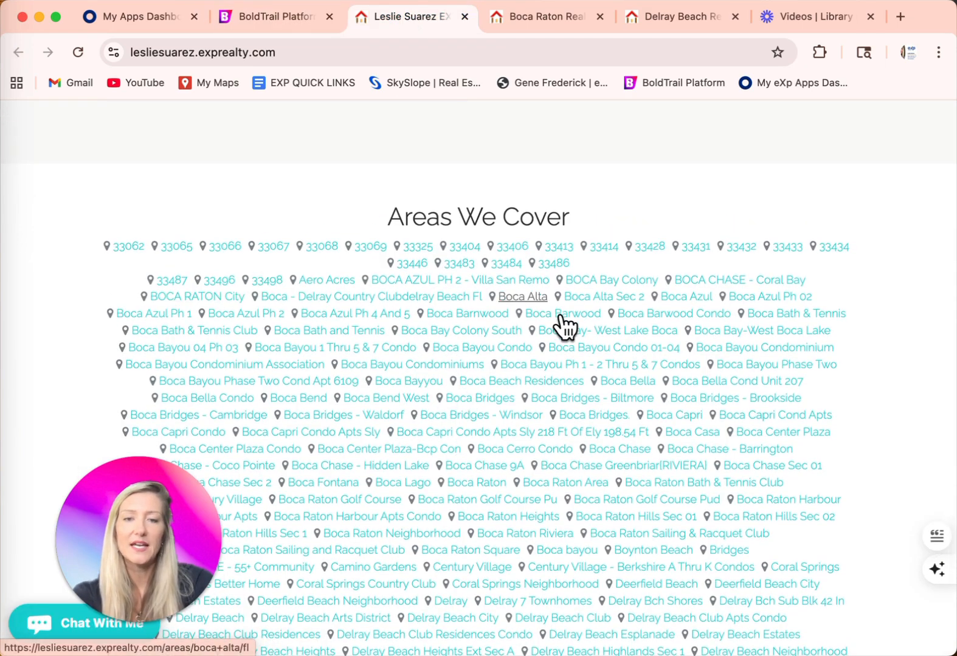
scroll(536, 447, down, 4)
scroll(536, 447, up, 2)
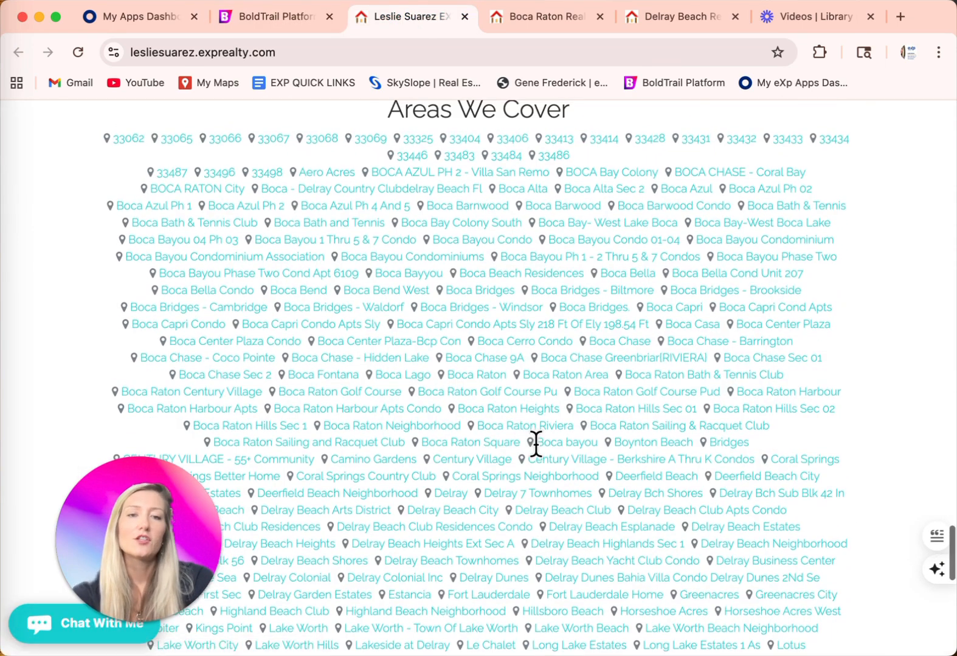
scroll(519, 410, up, 3)
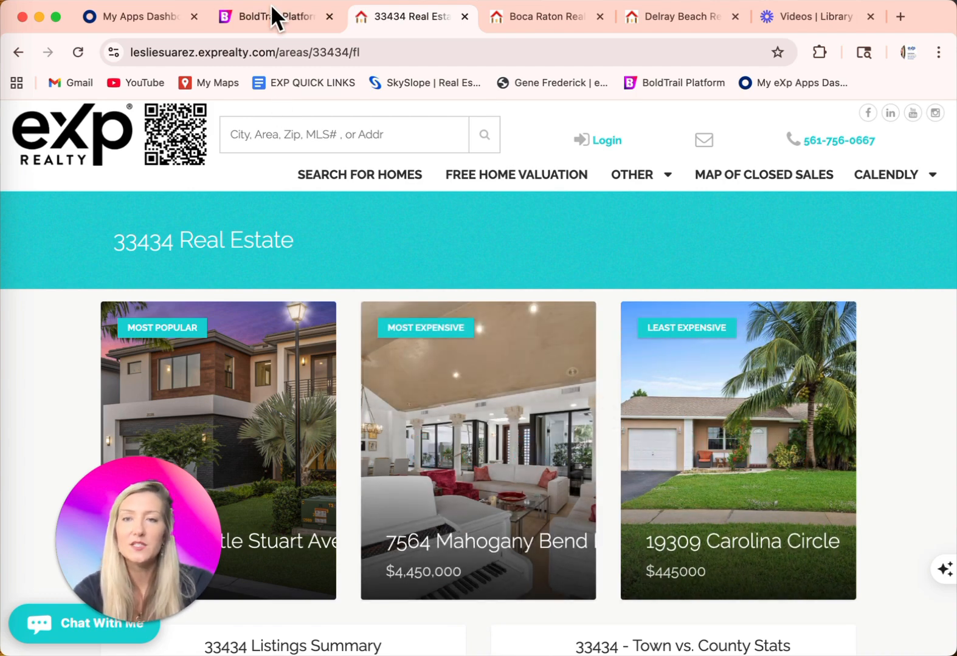
Step: Return to BoldTrail's Service Areas and SEO, search the available areas for "parkland", and add the neighborhood Parkland Terraces, FL
click(272, 16)
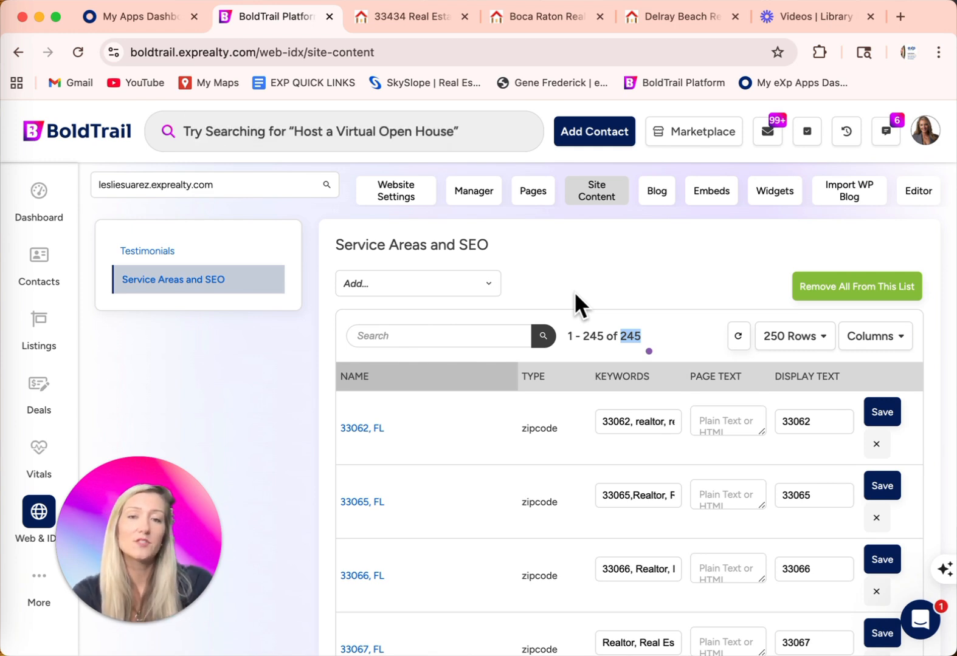
click(442, 282)
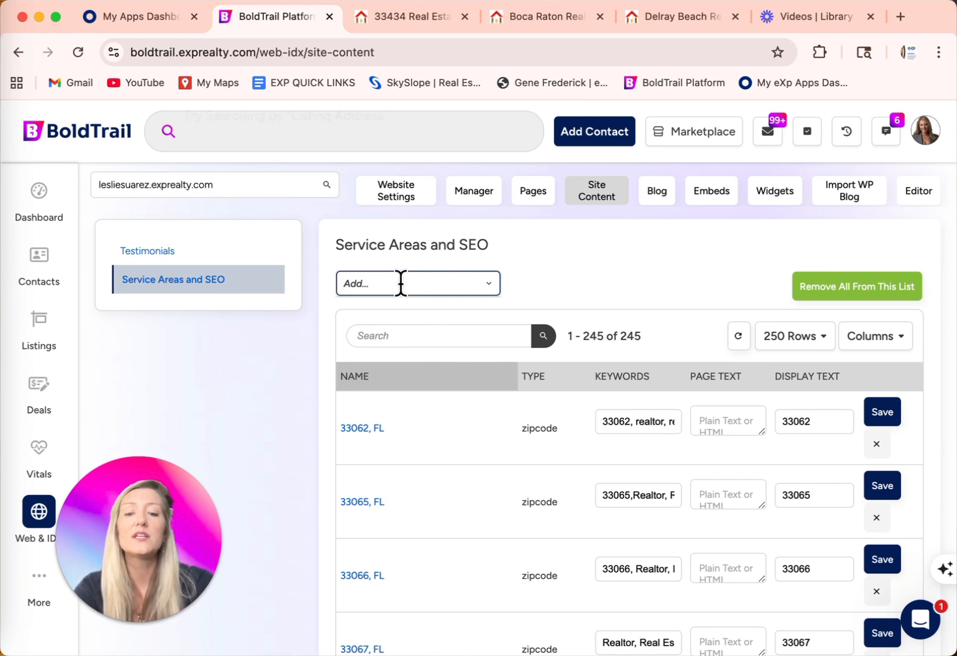
text(parkland)
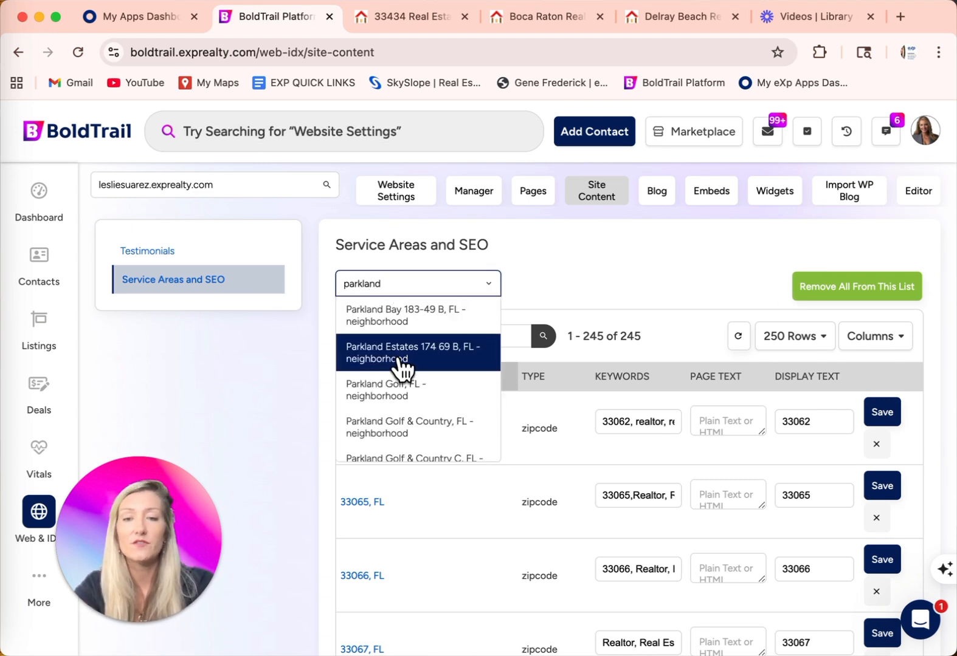
scroll(402, 368, down, 10)
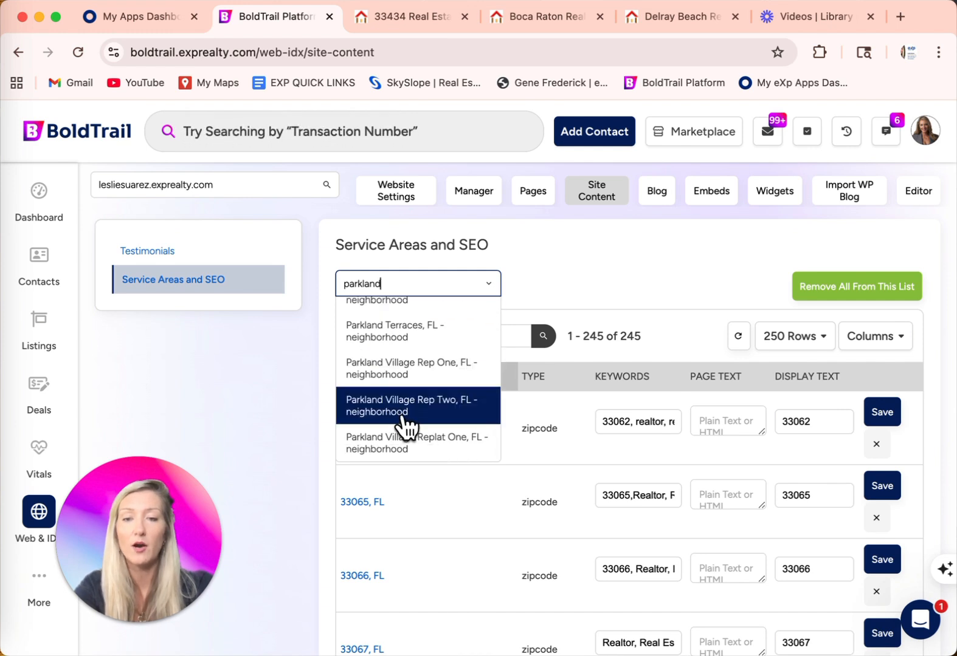
click(396, 340)
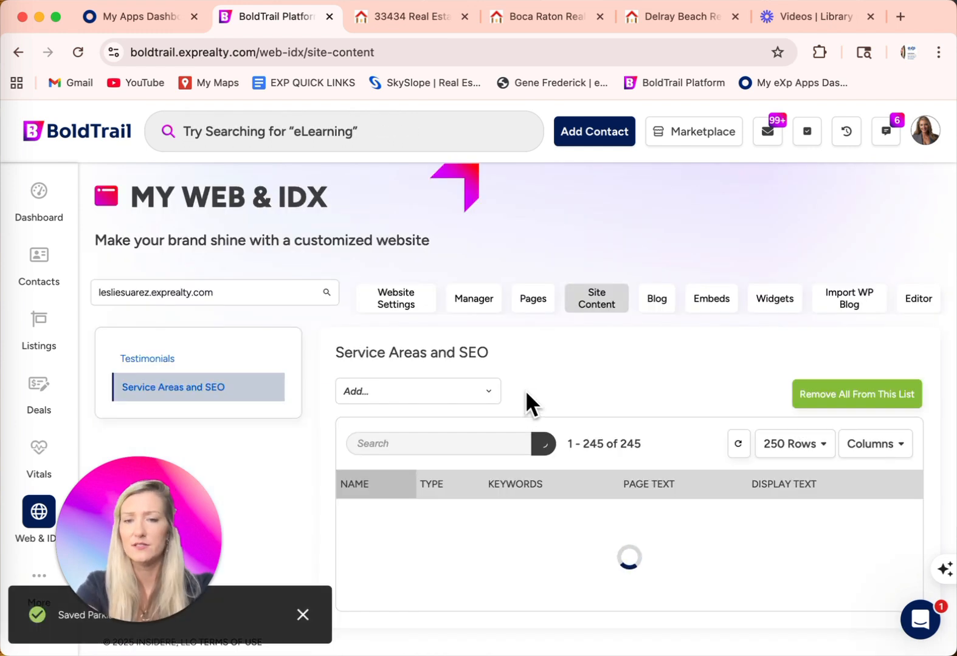
scroll(524, 398, down, 2)
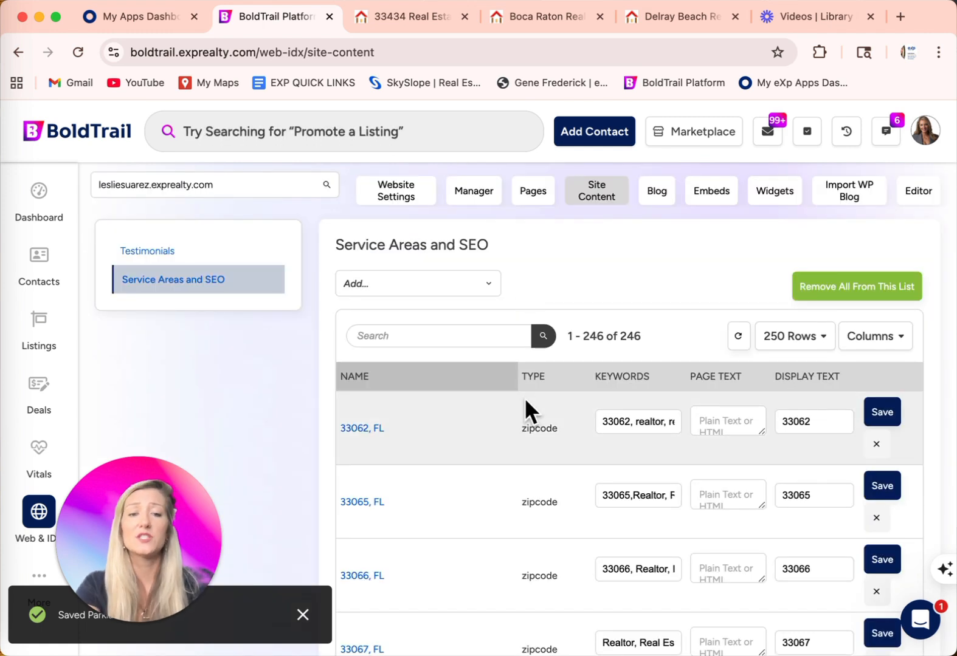
Step: Search the areas available to add for "boca", look over the neighborhood suggestions, and clear the search
click(432, 281)
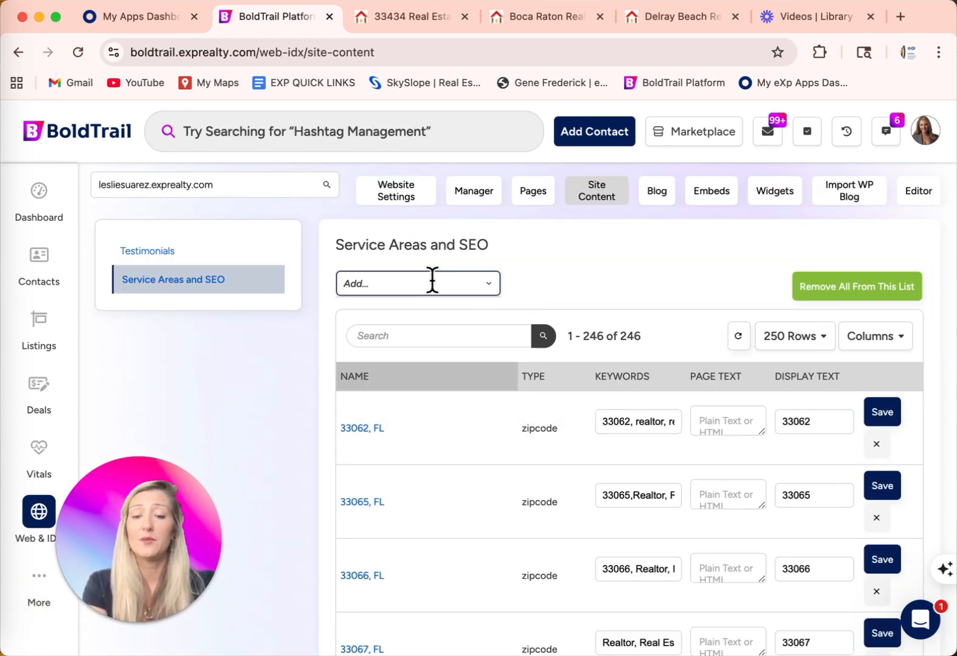
text(boca)
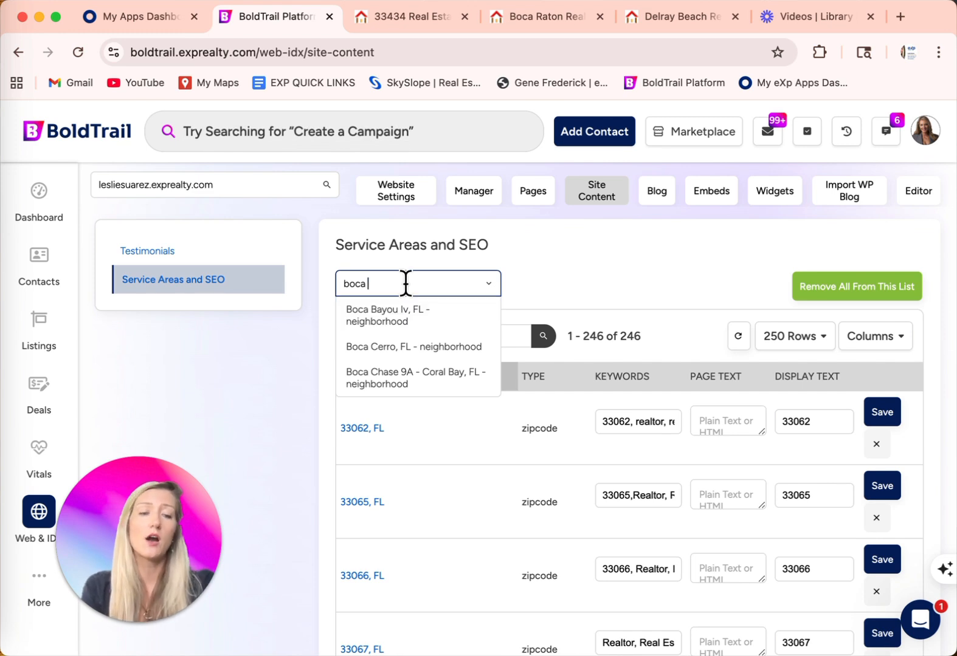
key(BackSpace)
key(BackSpace)
key(BackSpace)
key(BackSpace)
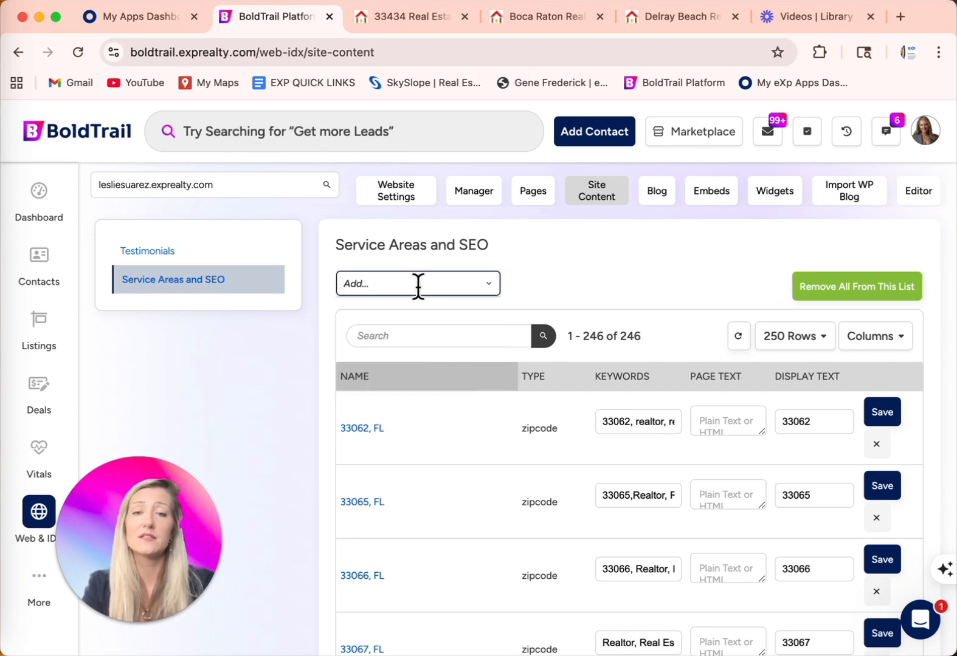